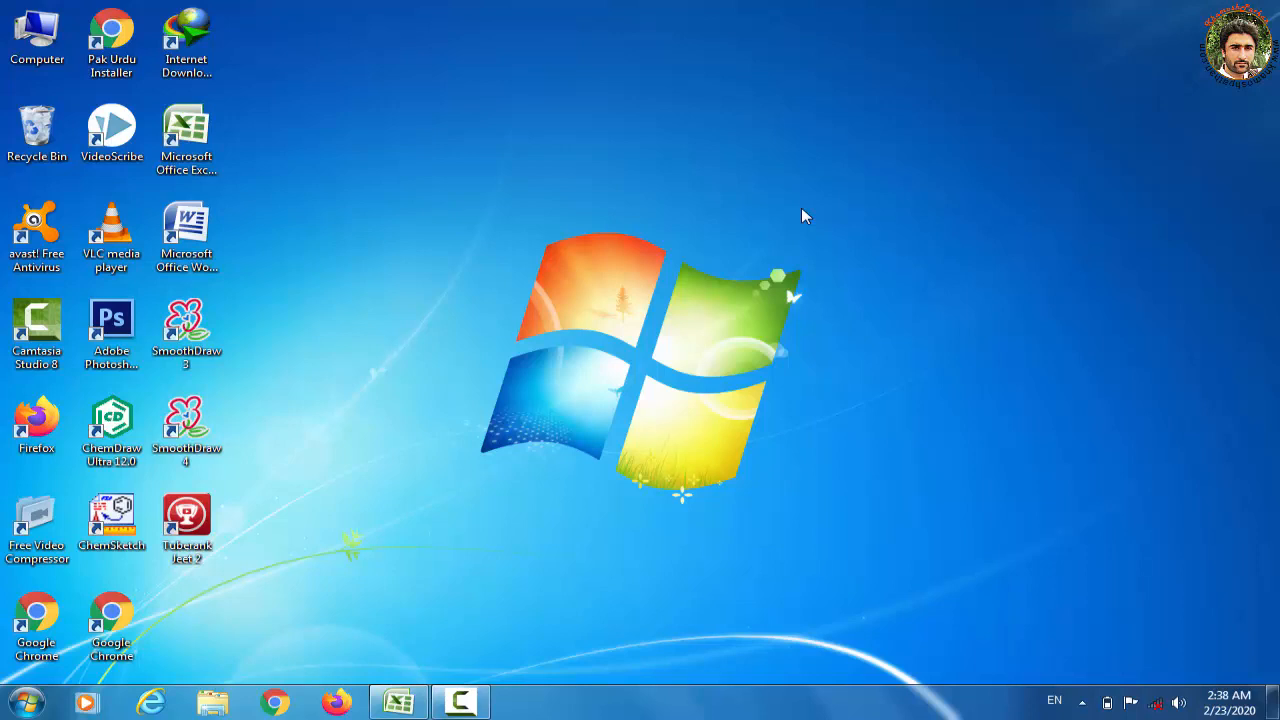
Step: Switch to Excel's school result workbook and inspect the Name lookup formula in D26 on Sheet1
click(403, 704)
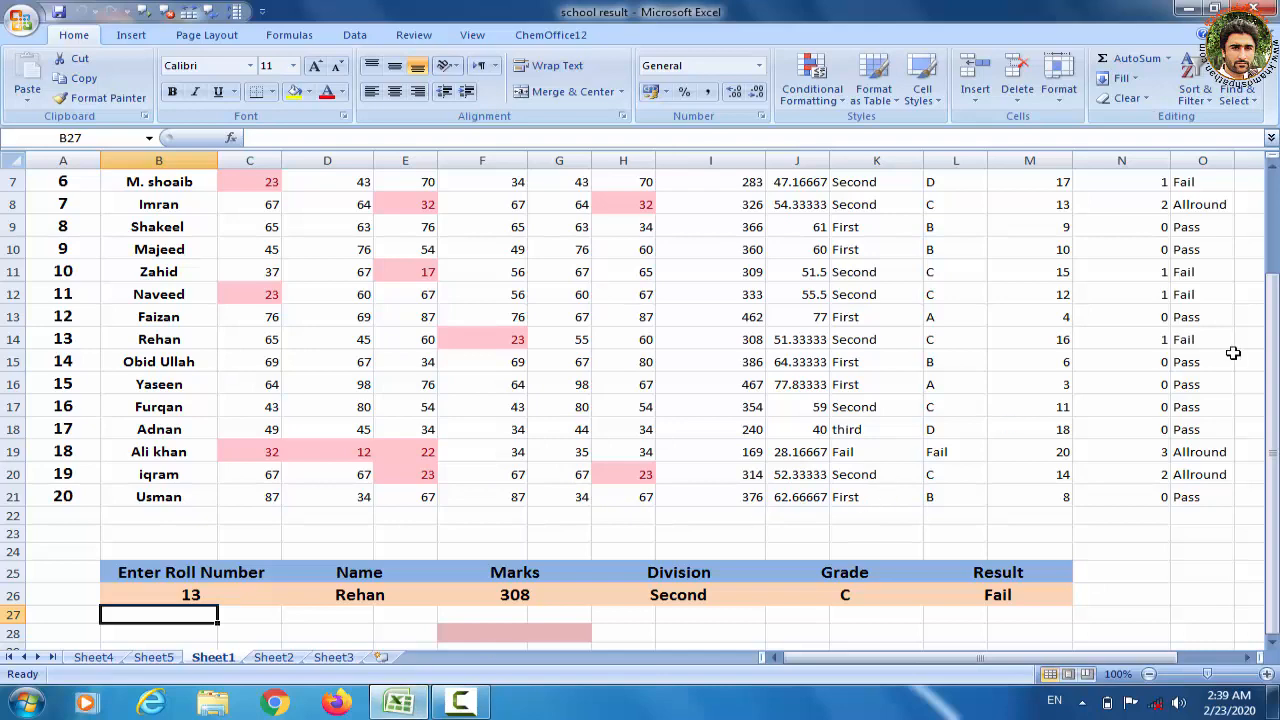
drag(1272, 366, 1270, 434)
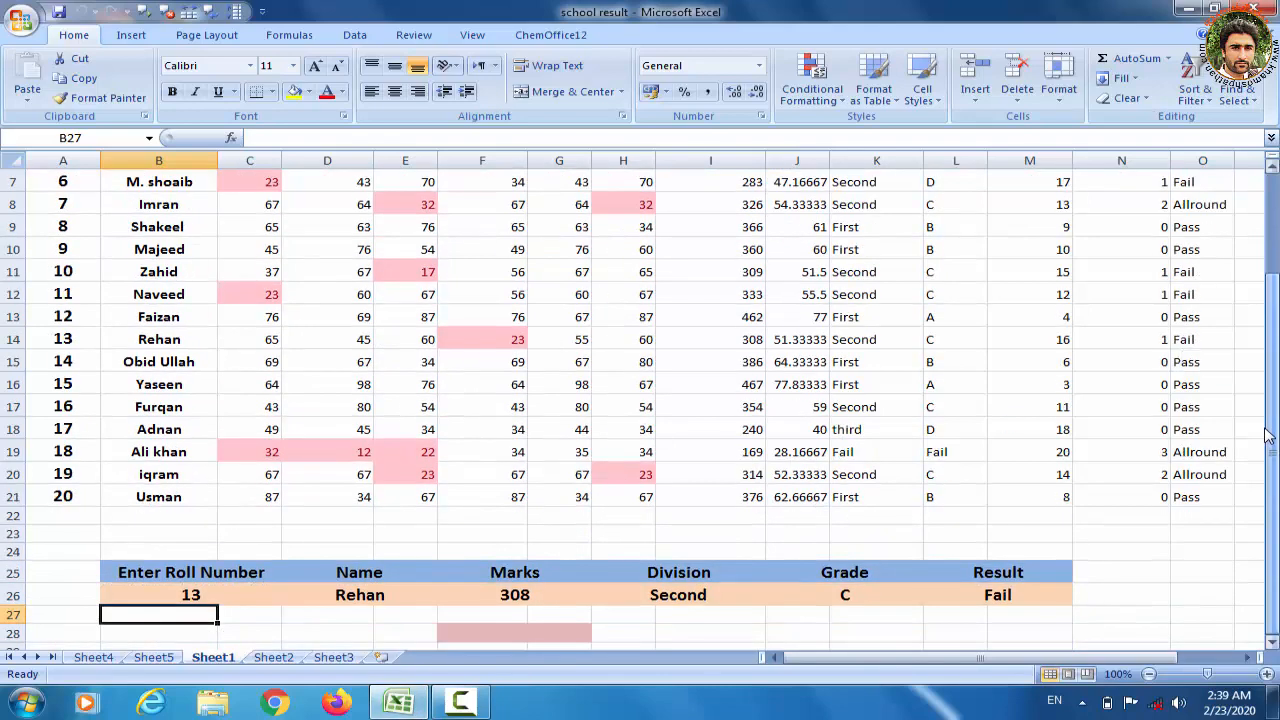
click(347, 595)
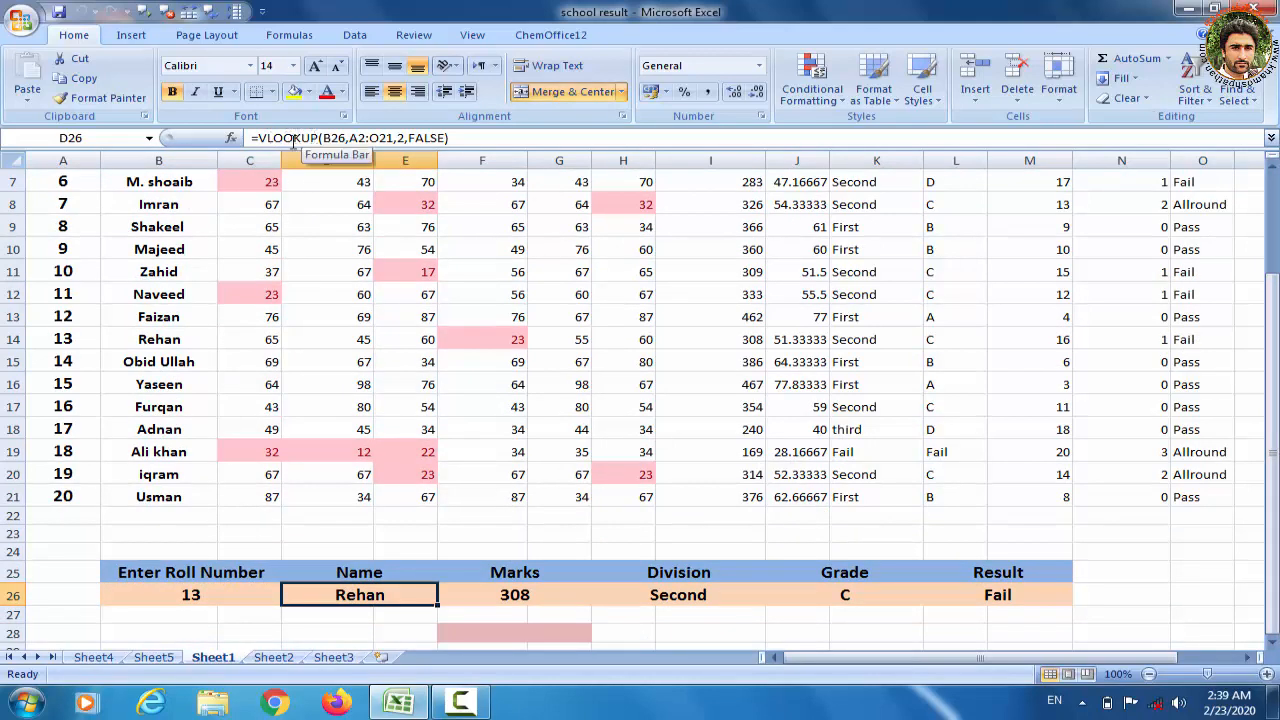
Step: Set the roll number in B26 to 4 to look up that student's result
click(189, 595)
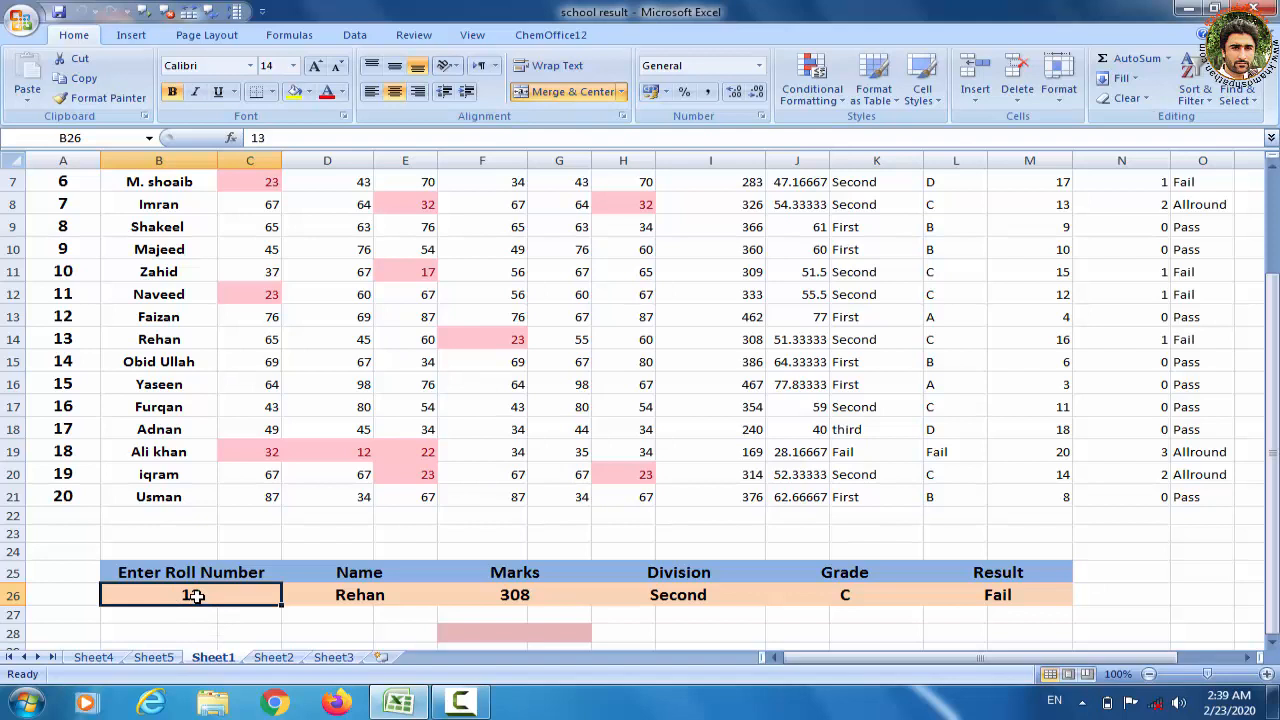
double_click(196, 595)
key(BackSpace)
key(BackSpace)
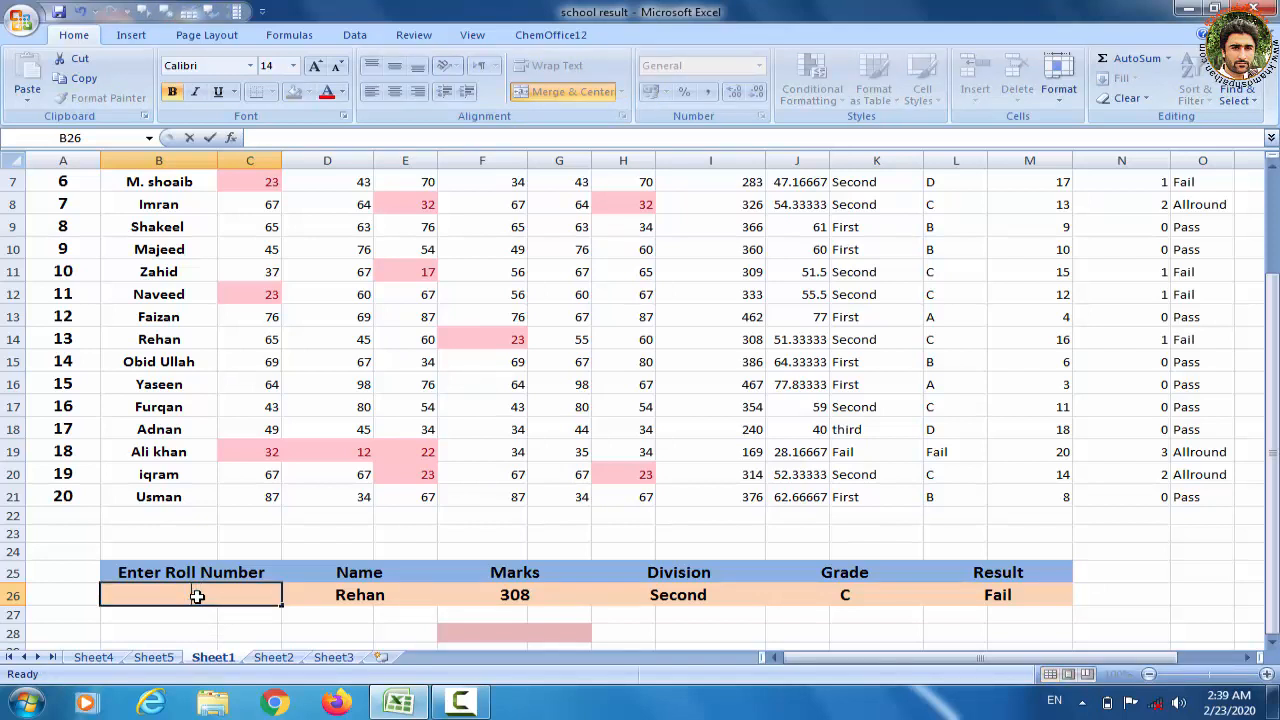
text(4)
key(Return)
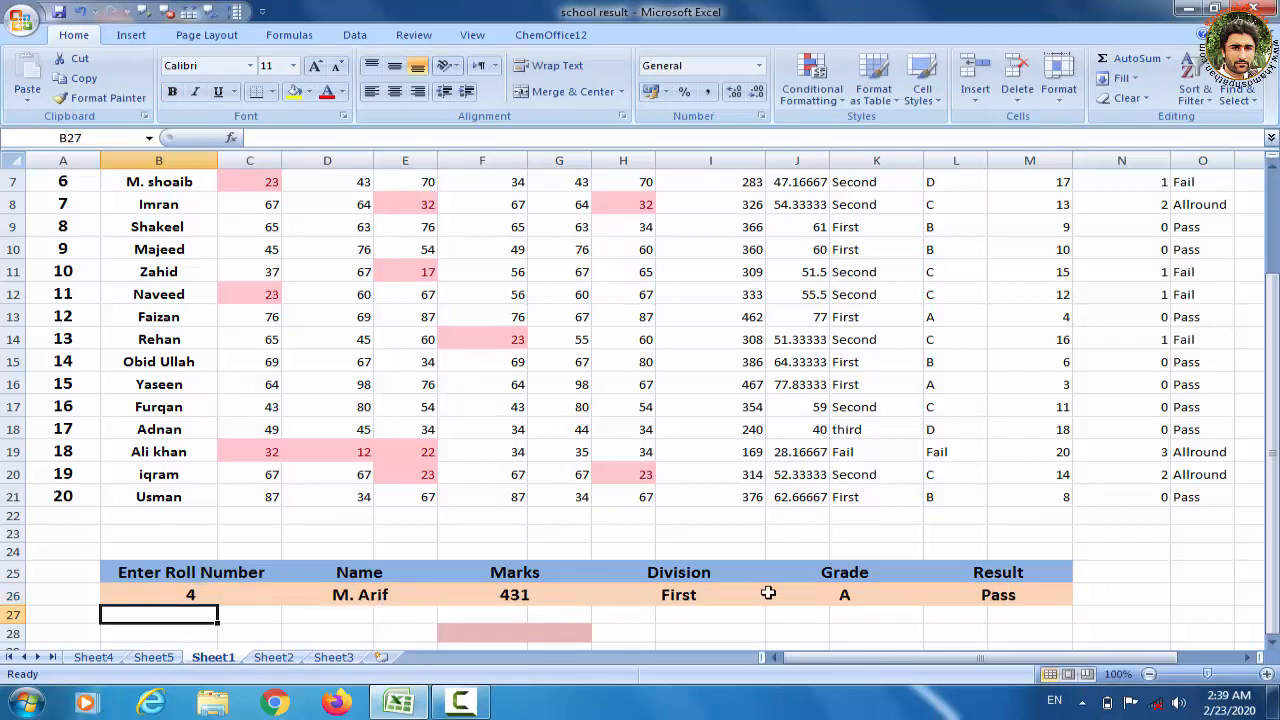
Step: Set the roll number in B26 to 15, keeping the current Windows color scheme and suppressing further performance messages
double_click(194, 594)
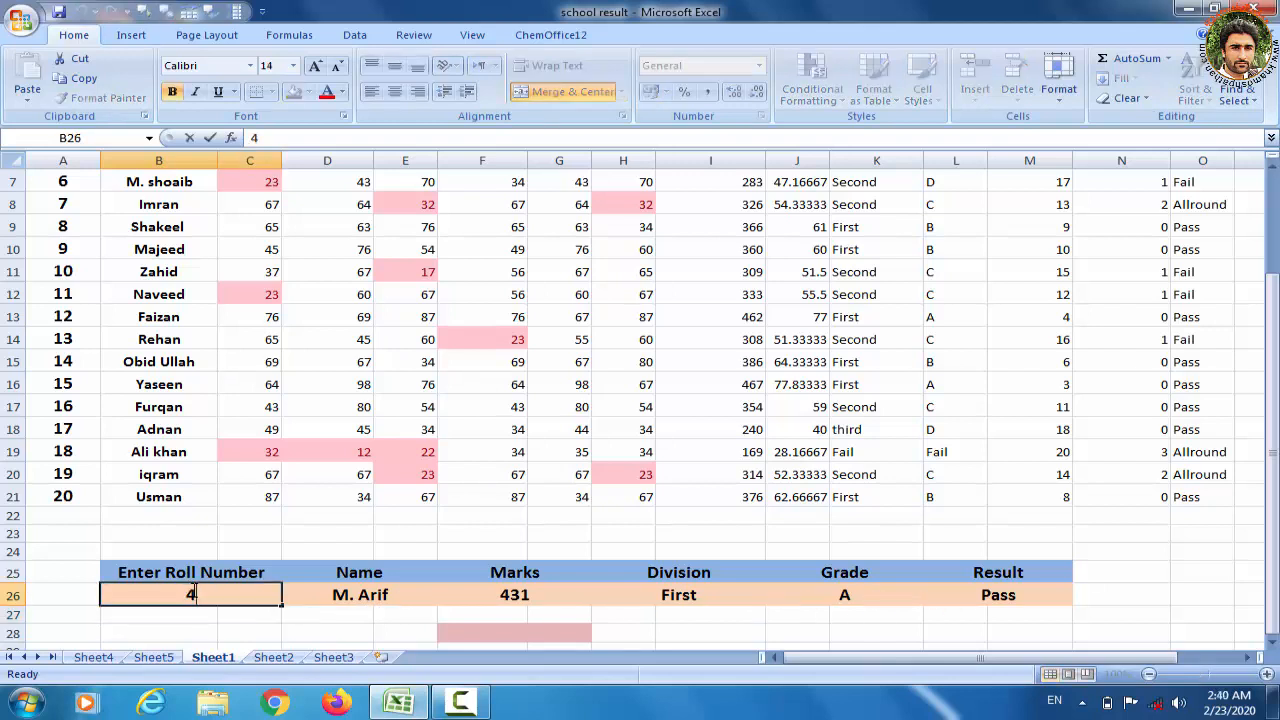
key(BackSpace)
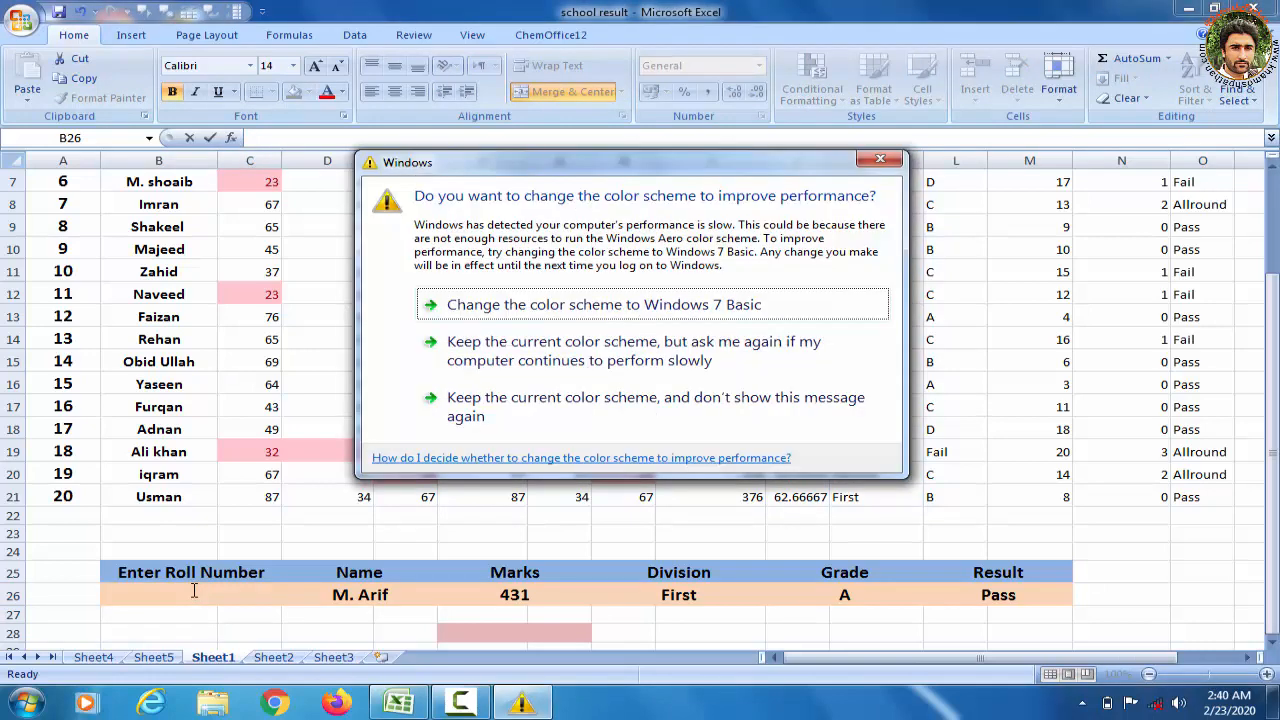
click(536, 418)
text(15)
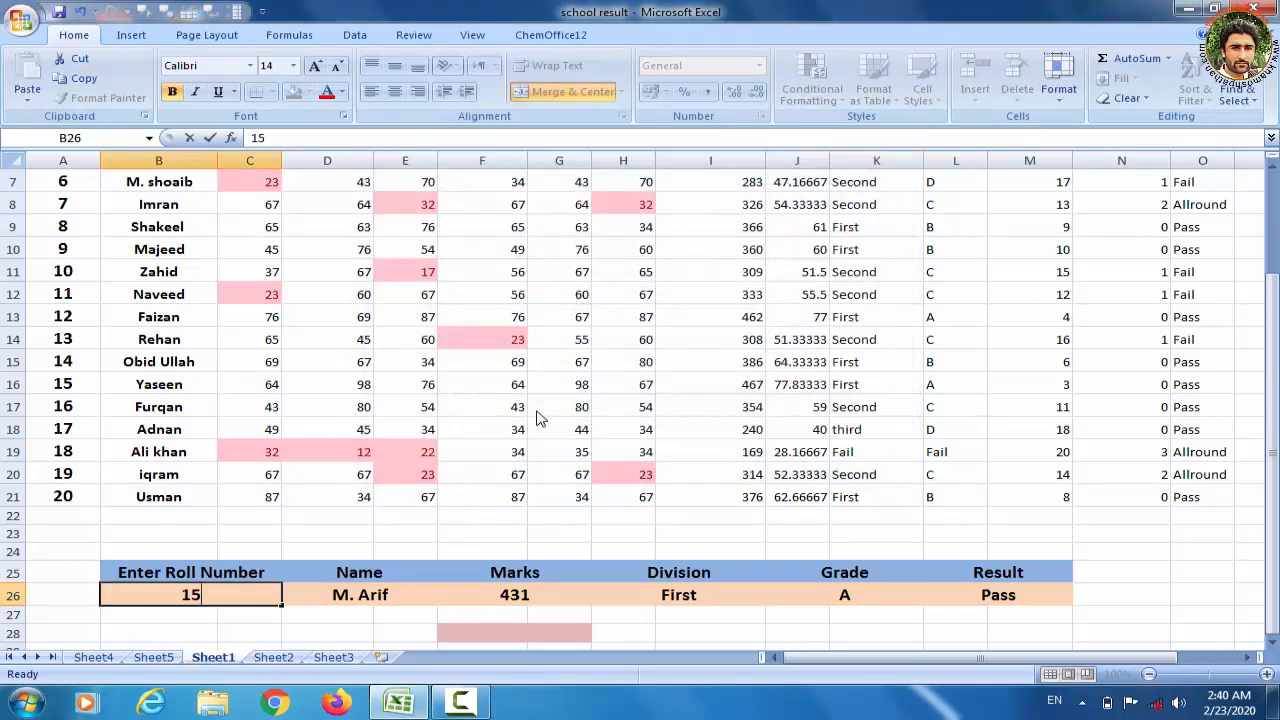
key(Return)
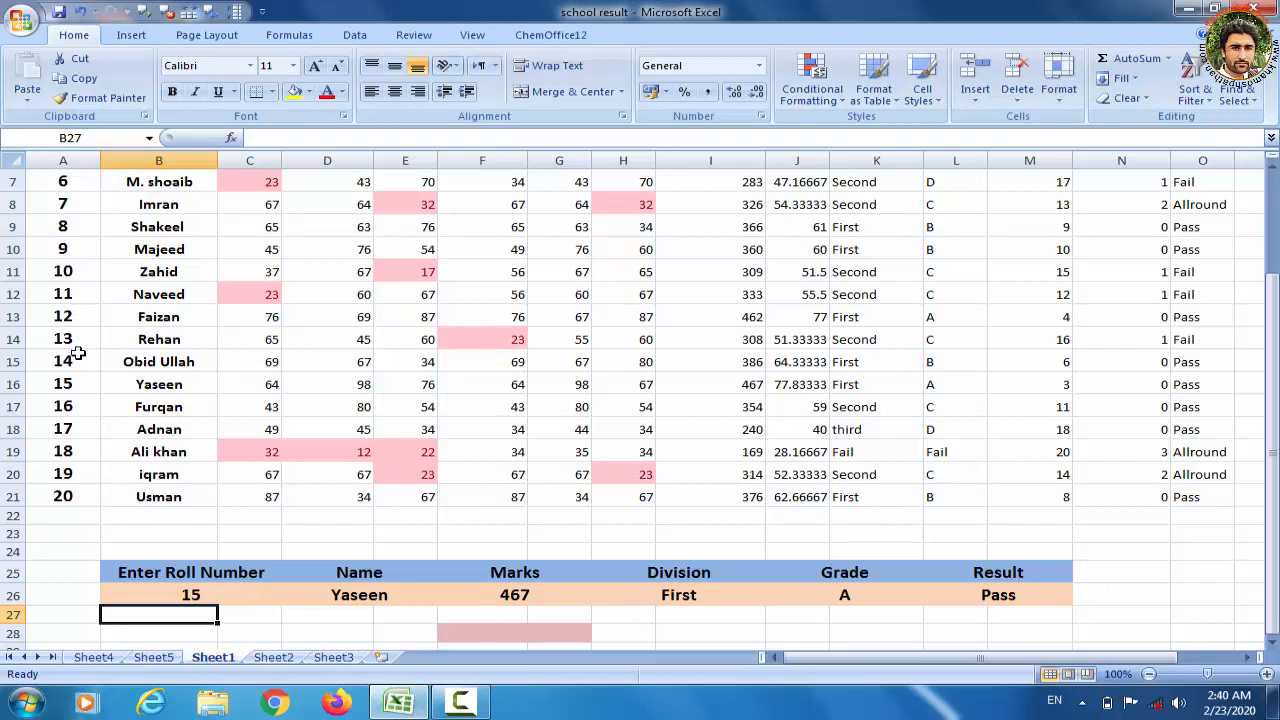
Step: Test the lookup with a roll number outside the student list by setting B26 to 21
click(171, 592)
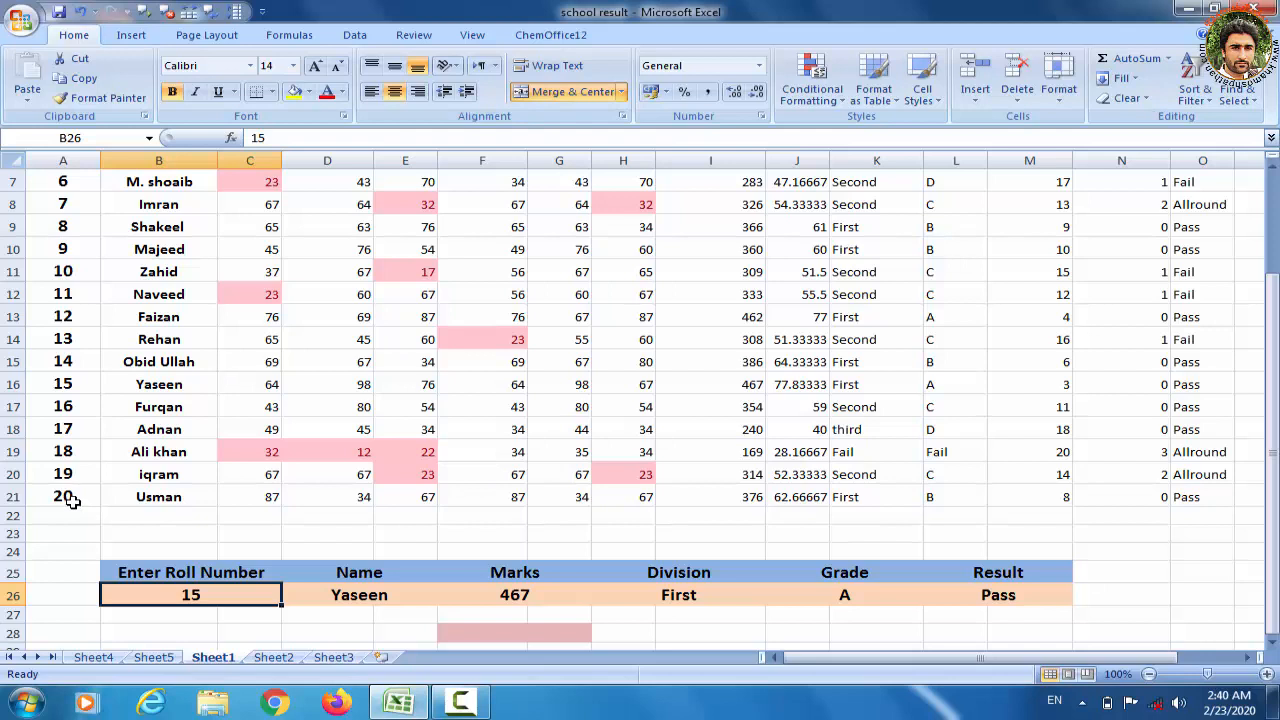
double_click(205, 594)
key(BackSpace)
key(BackSpace)
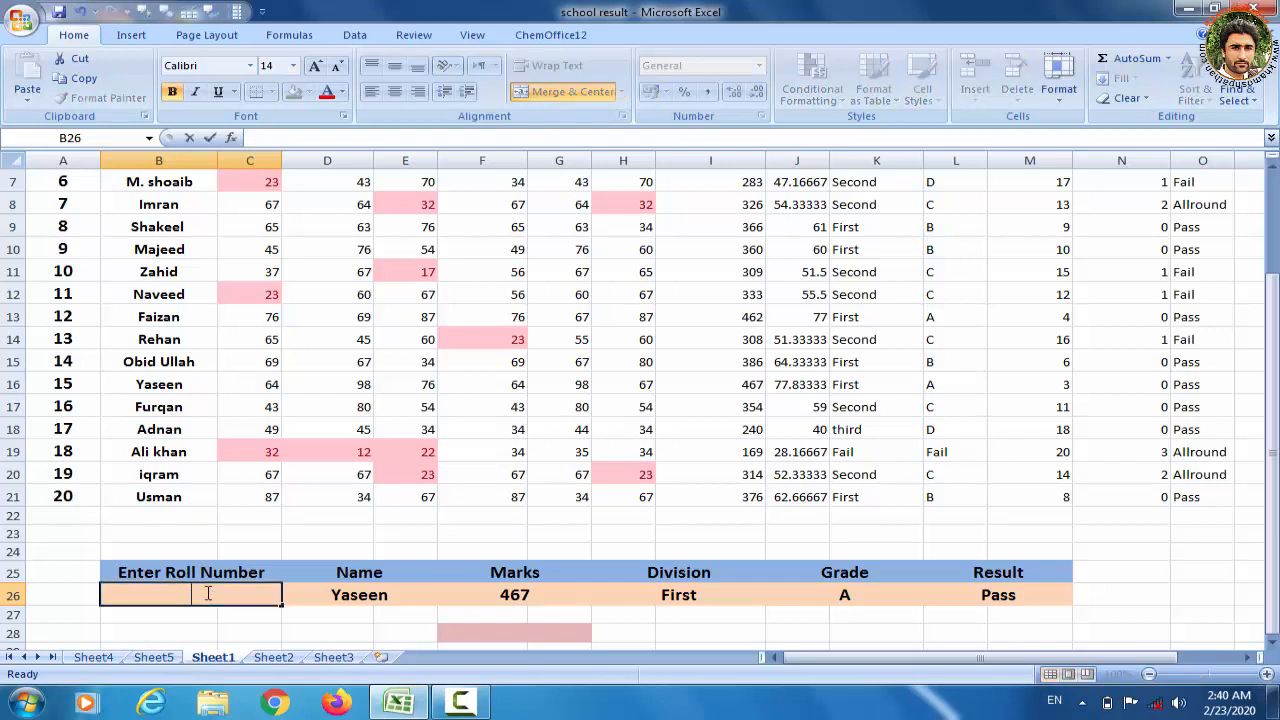
text(21)
key(Return)
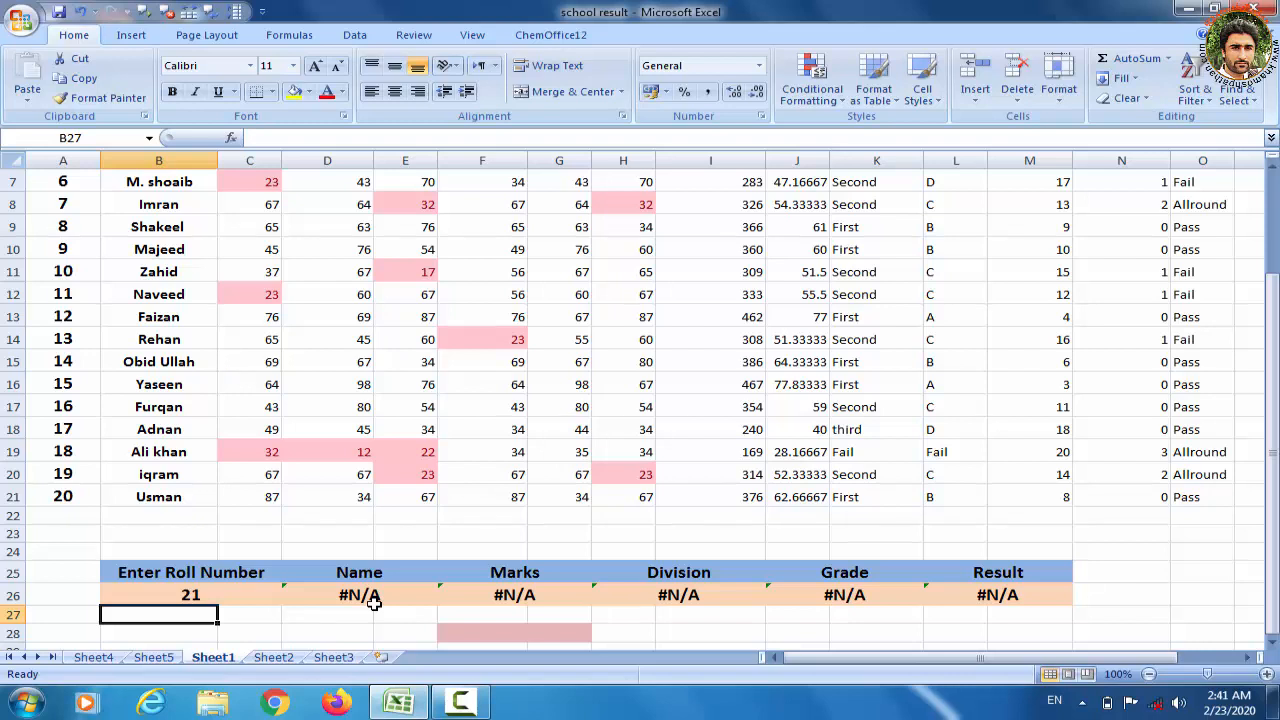
Step: Set the roll number in B26 to 12, a number that exists in the student list
click(216, 594)
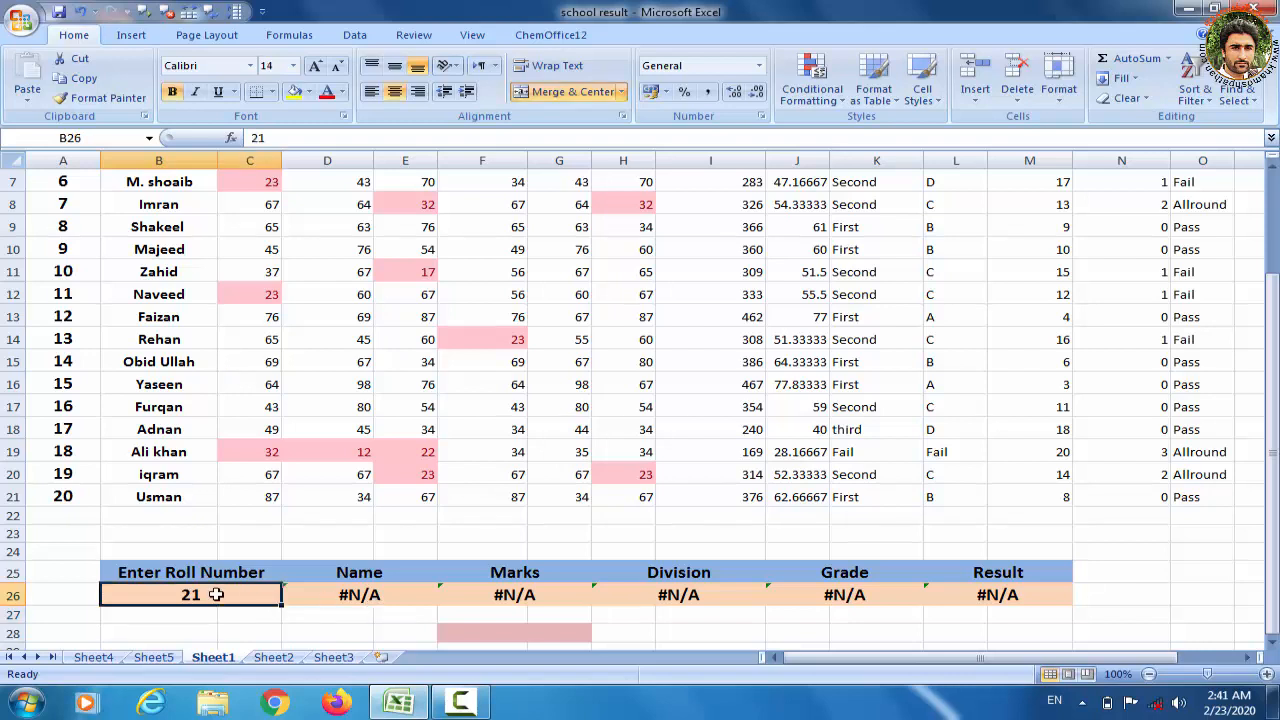
text(12)
key(Return)
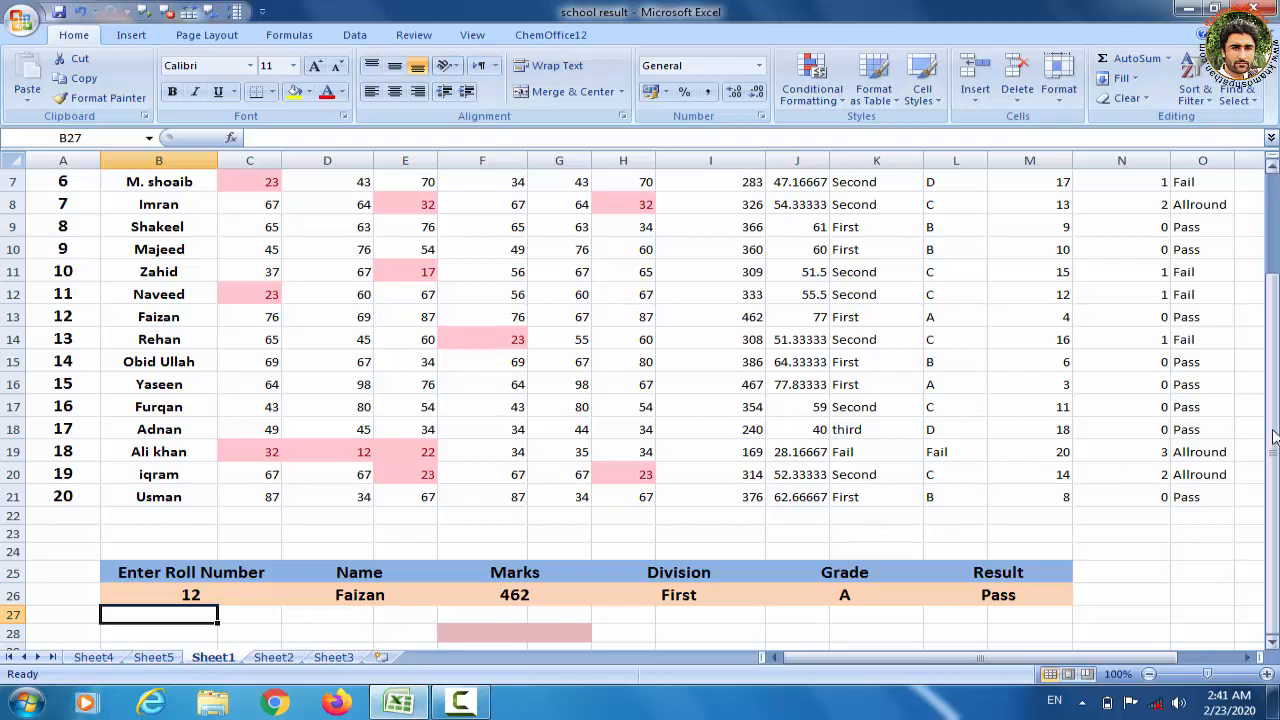
Step: Examine the VLOOKUP formula and its arguments in the Name result cell D26 without editing it
drag(1273, 435, 1273, 502)
double_click(375, 595)
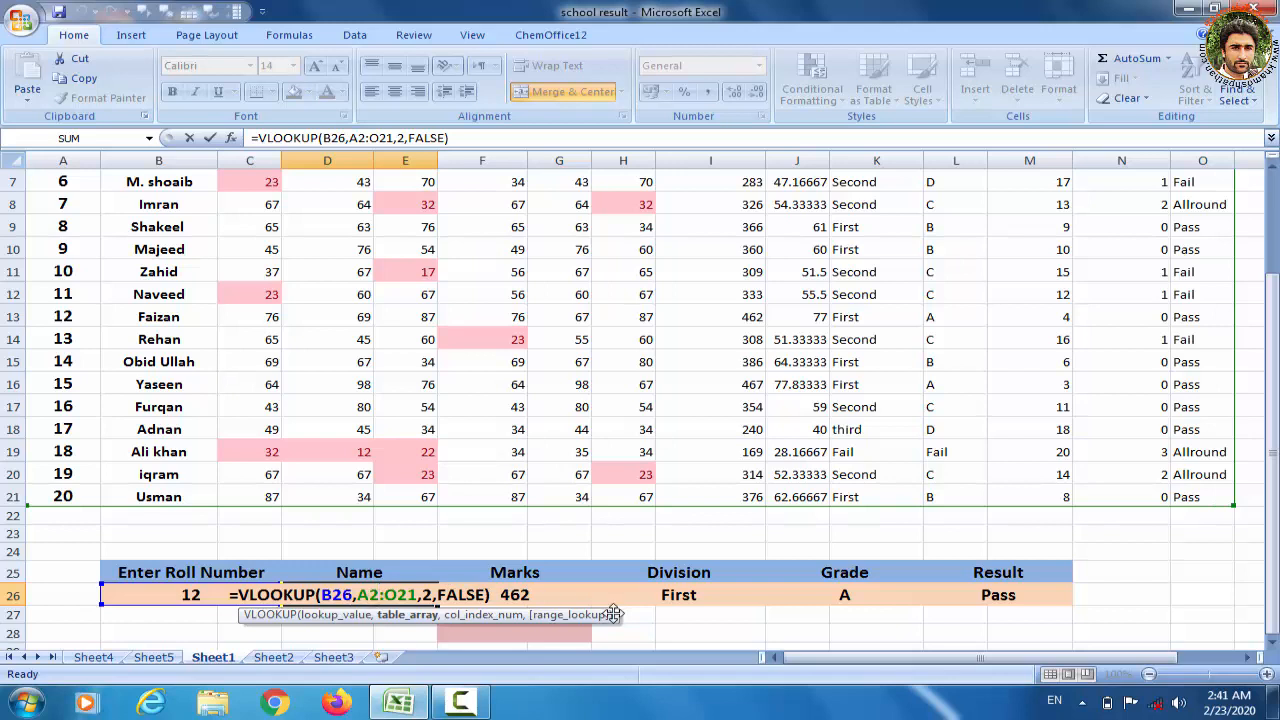
click(698, 632)
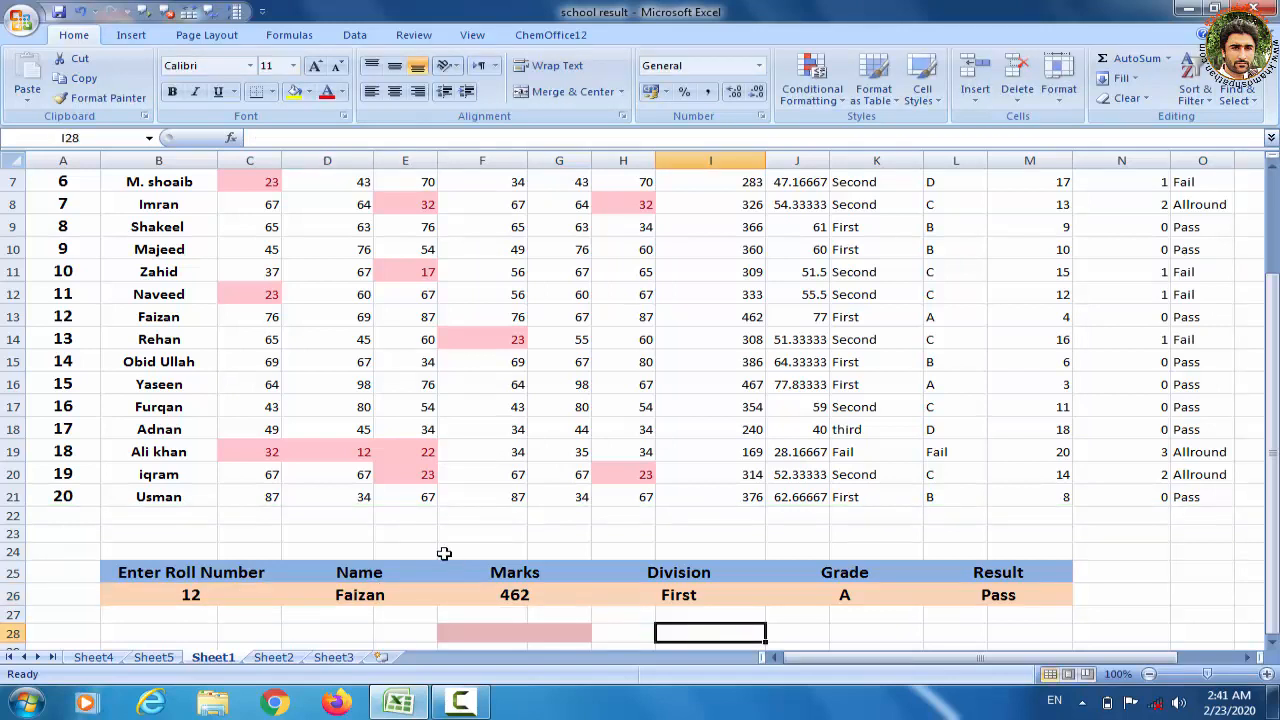
click(352, 596)
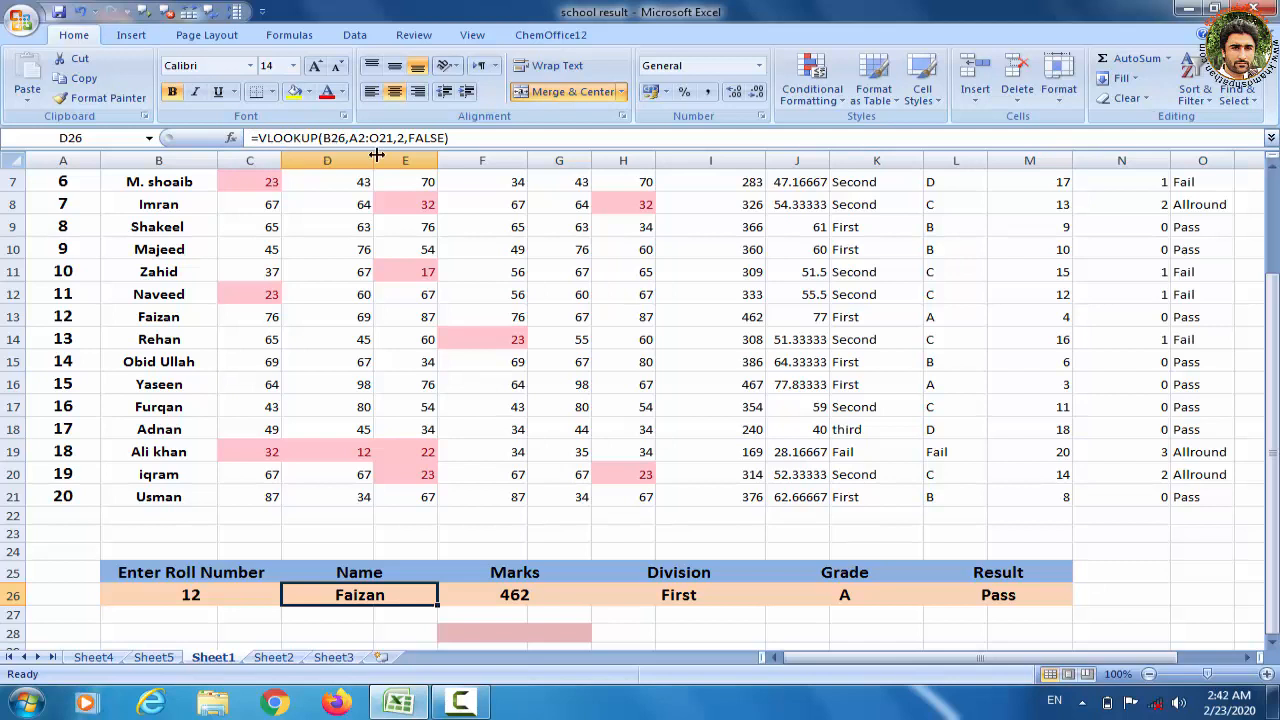
click(444, 137)
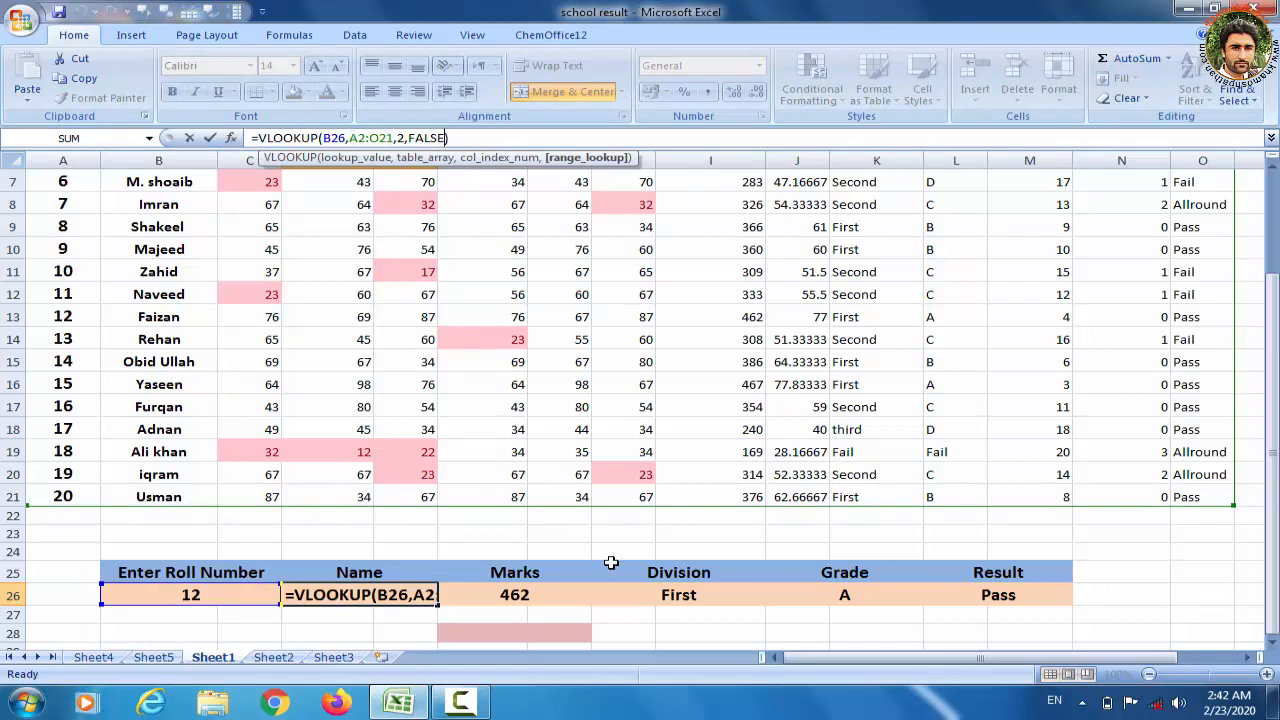
click(641, 632)
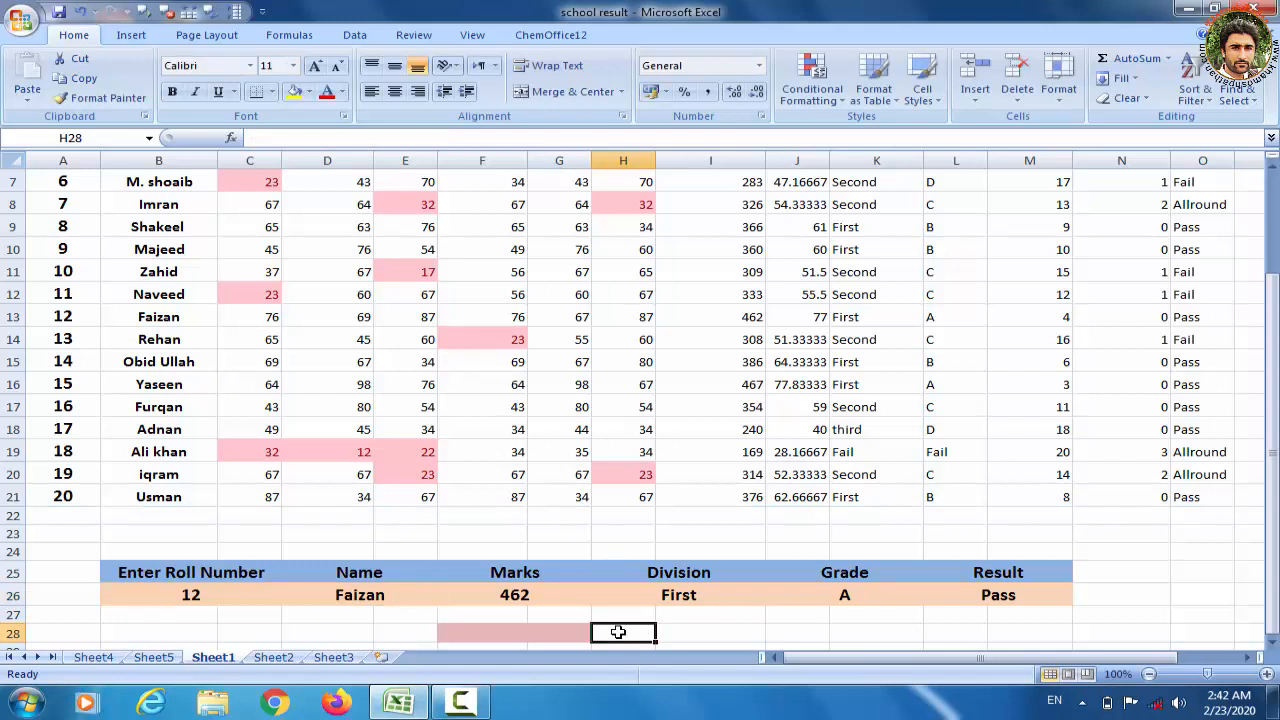
Step: Wrap the VLOOKUP formula in D26 in IFERROR, so it starts =iferror(VLOOKUP(B26,A2:O21,2,FALSE), ready for the error value
click(395, 592)
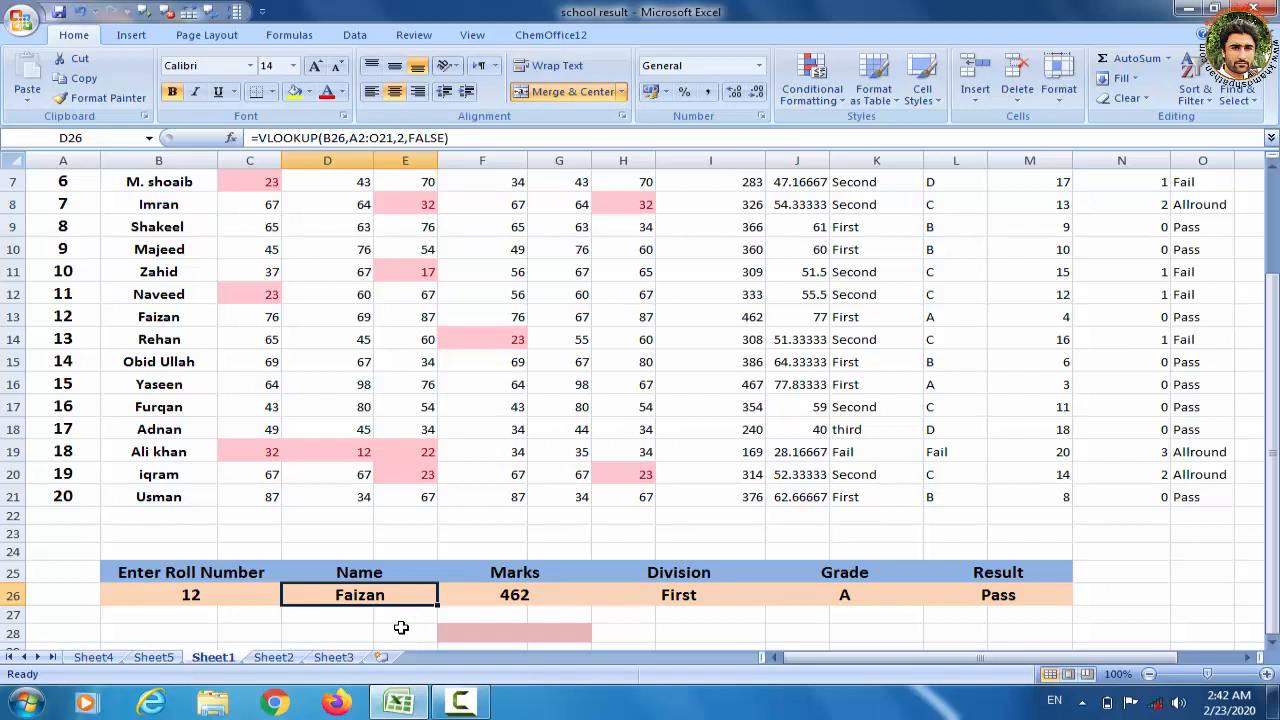
key(F2)
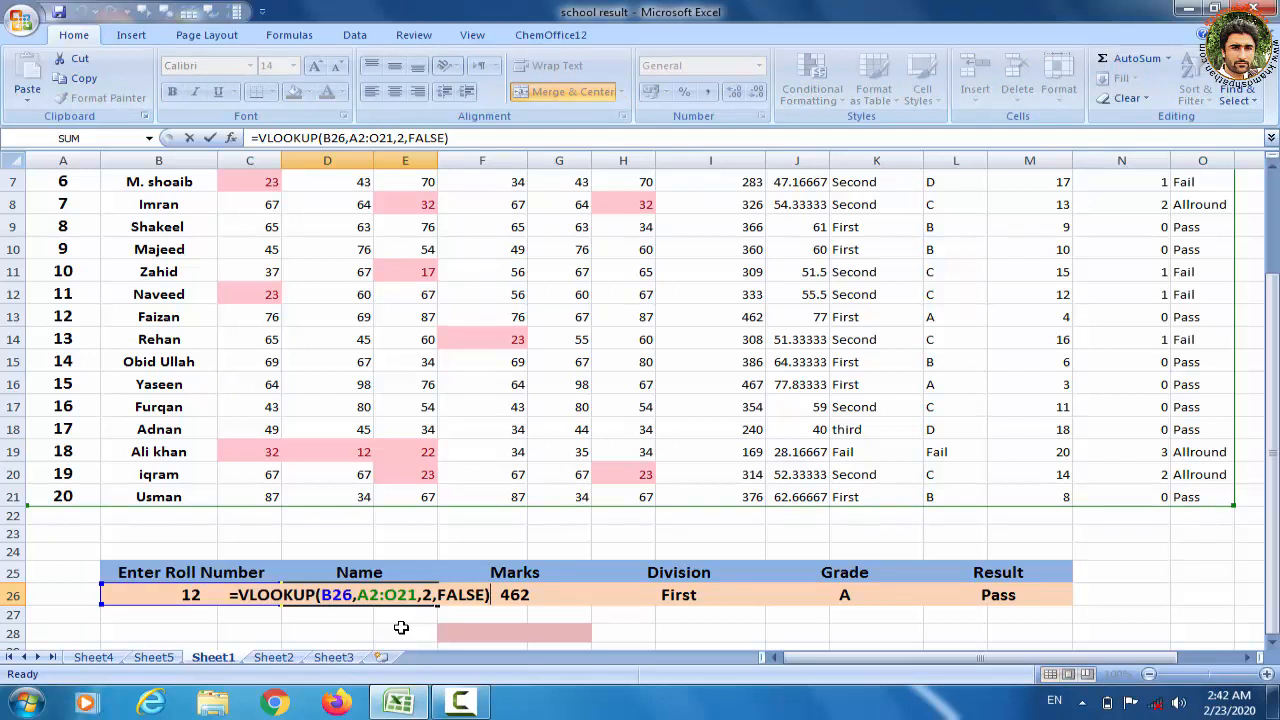
click(242, 594)
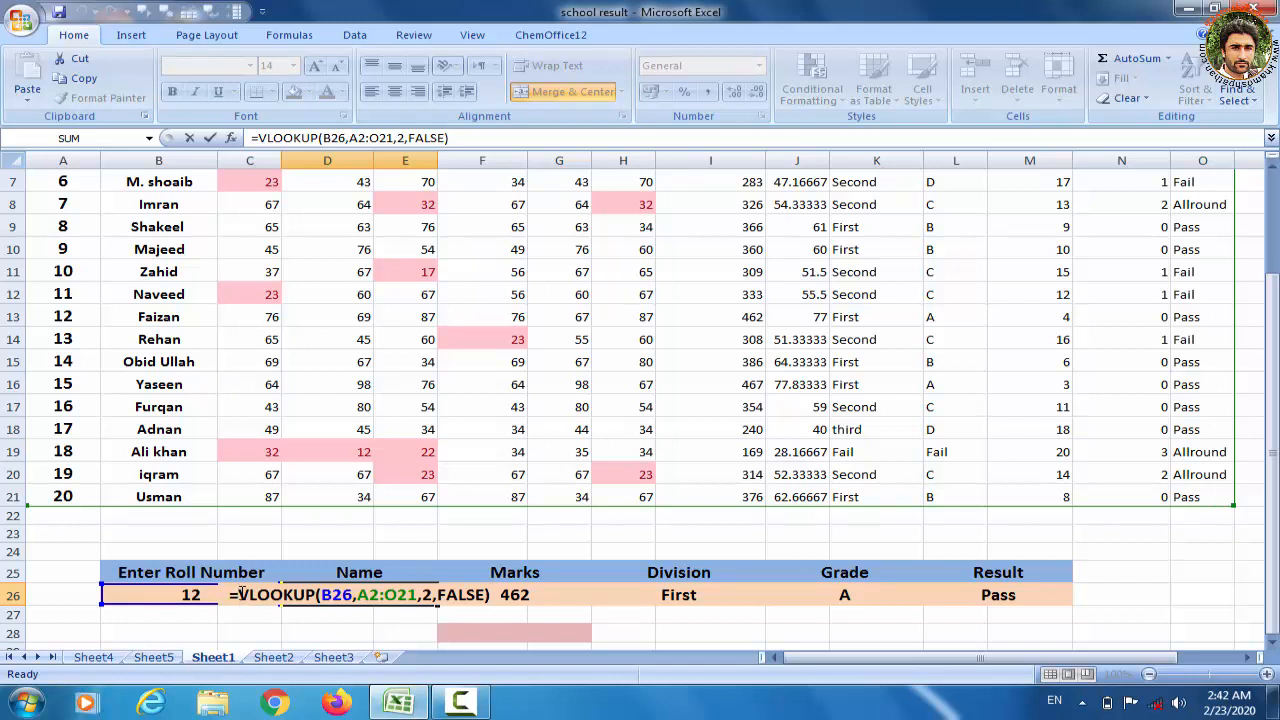
text(if)
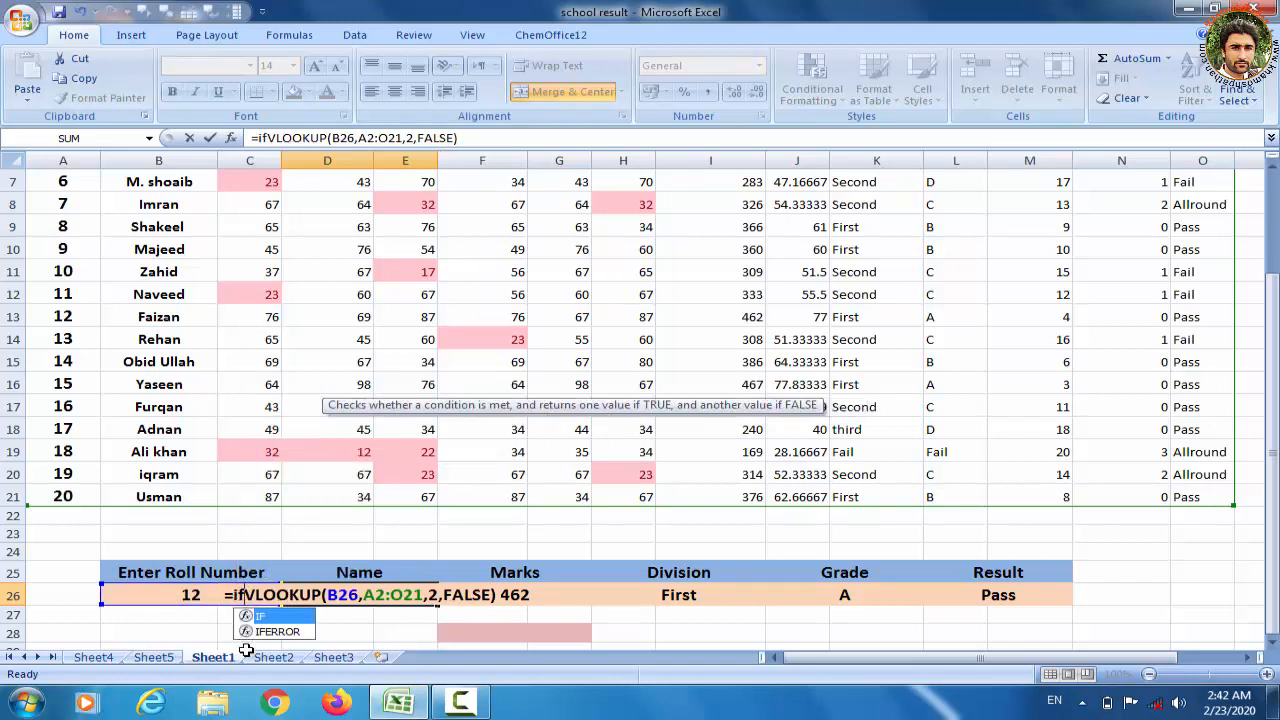
text(error)
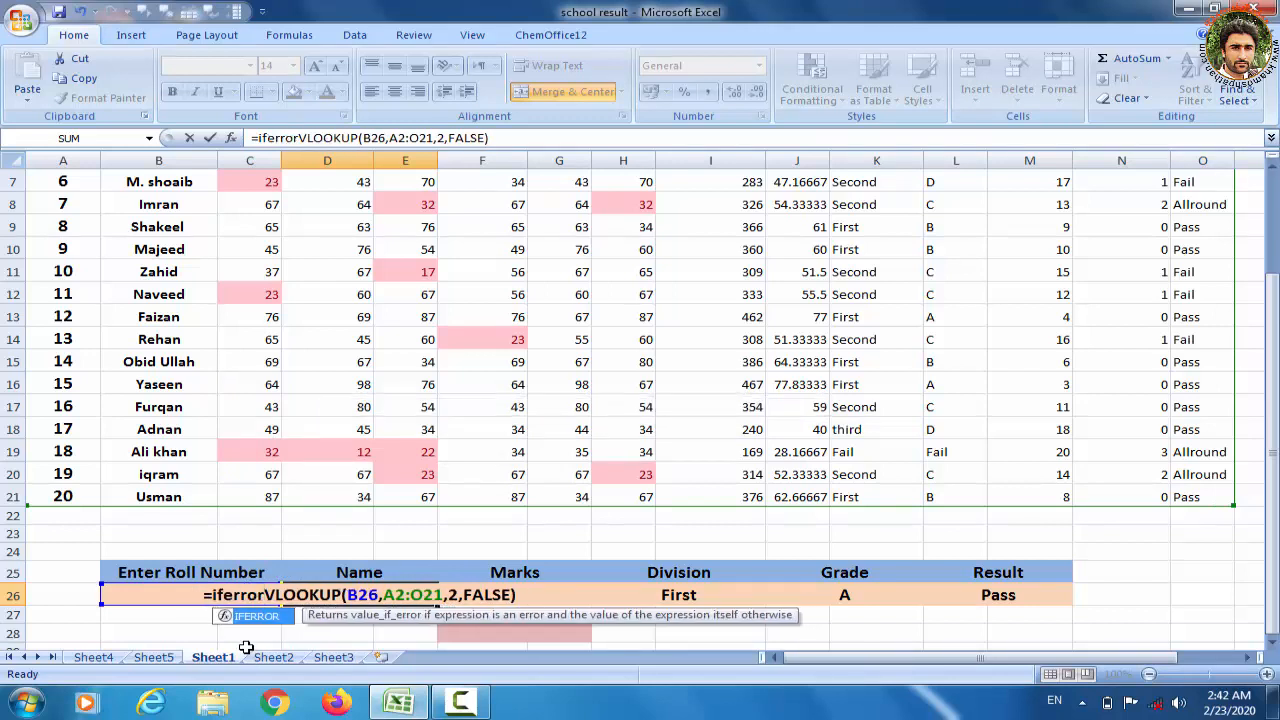
text((VLOOKUP(B26)
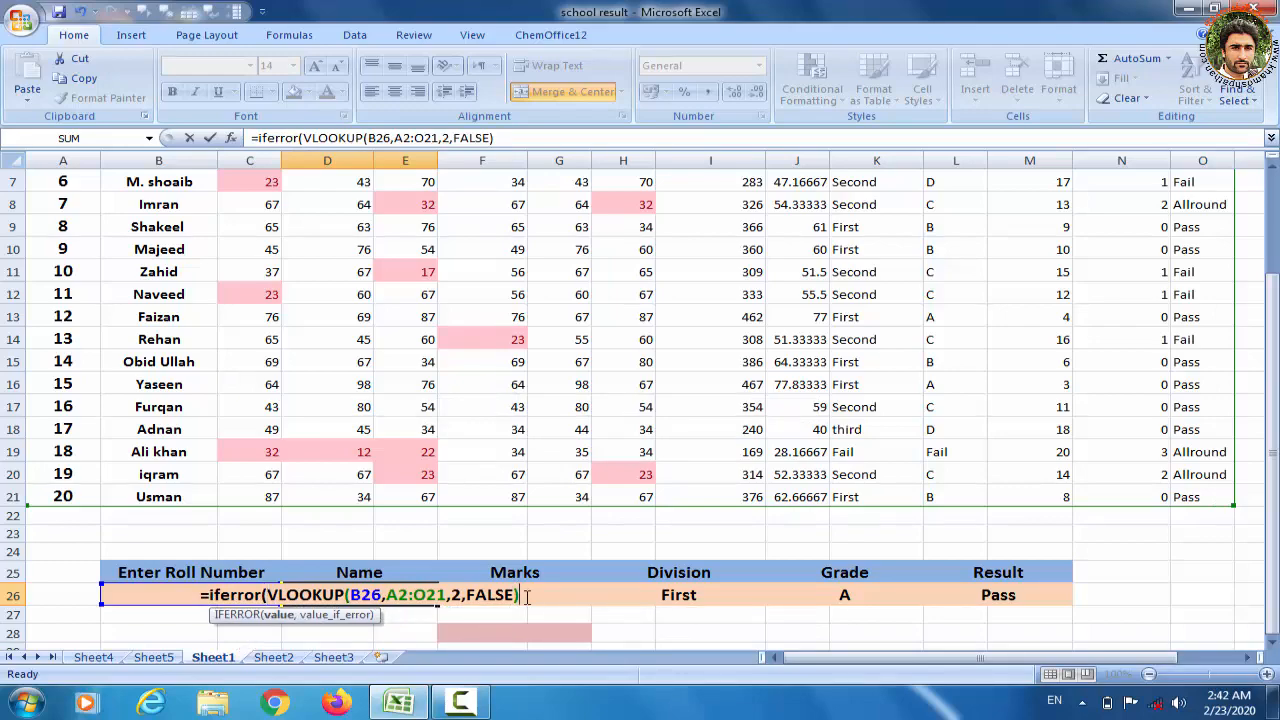
text(,A2:O21,2,FALSE),)
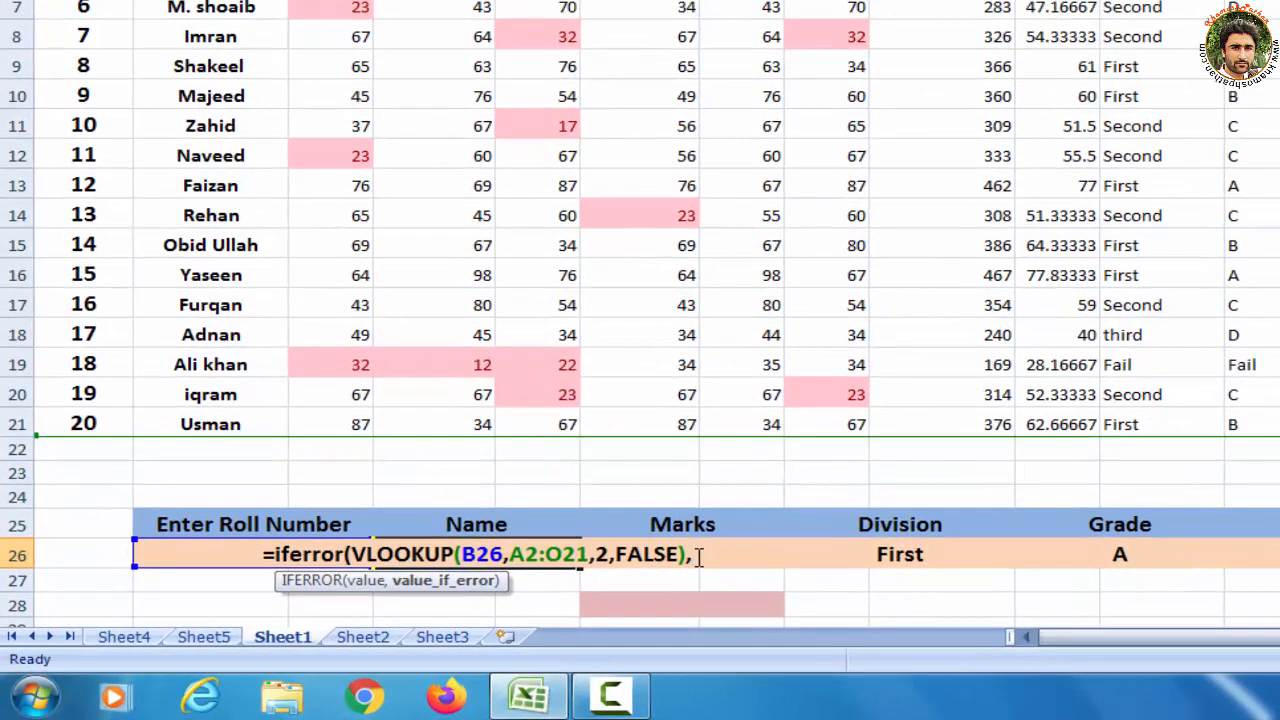
Step: Complete the IFERROR formula in Name cell D26 with "No Record found" as the error value and commit it
text(")
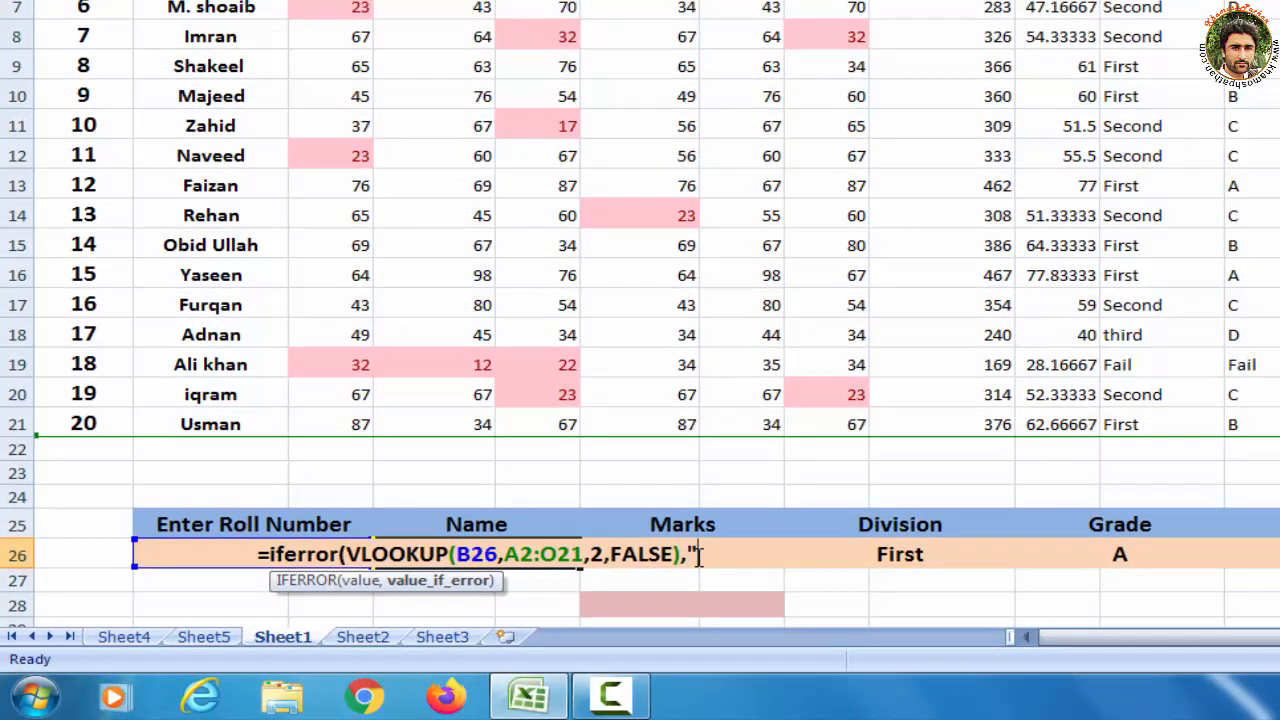
text(N)
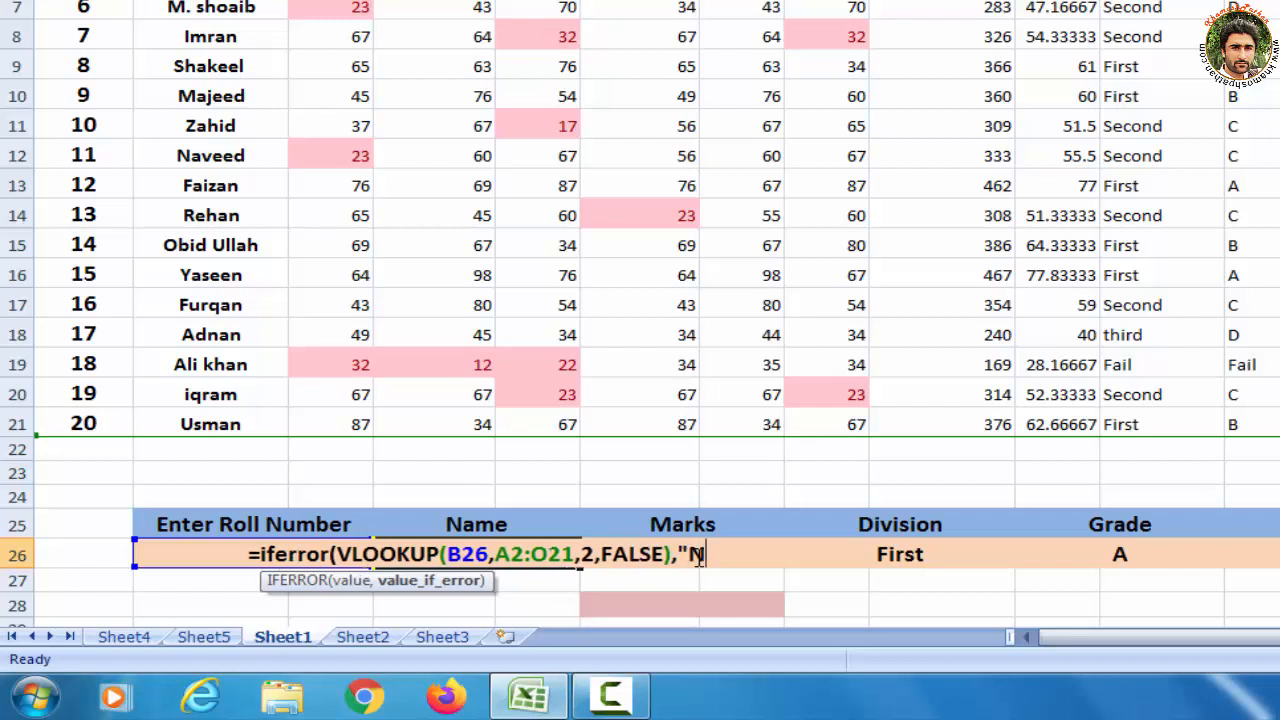
text(o R)
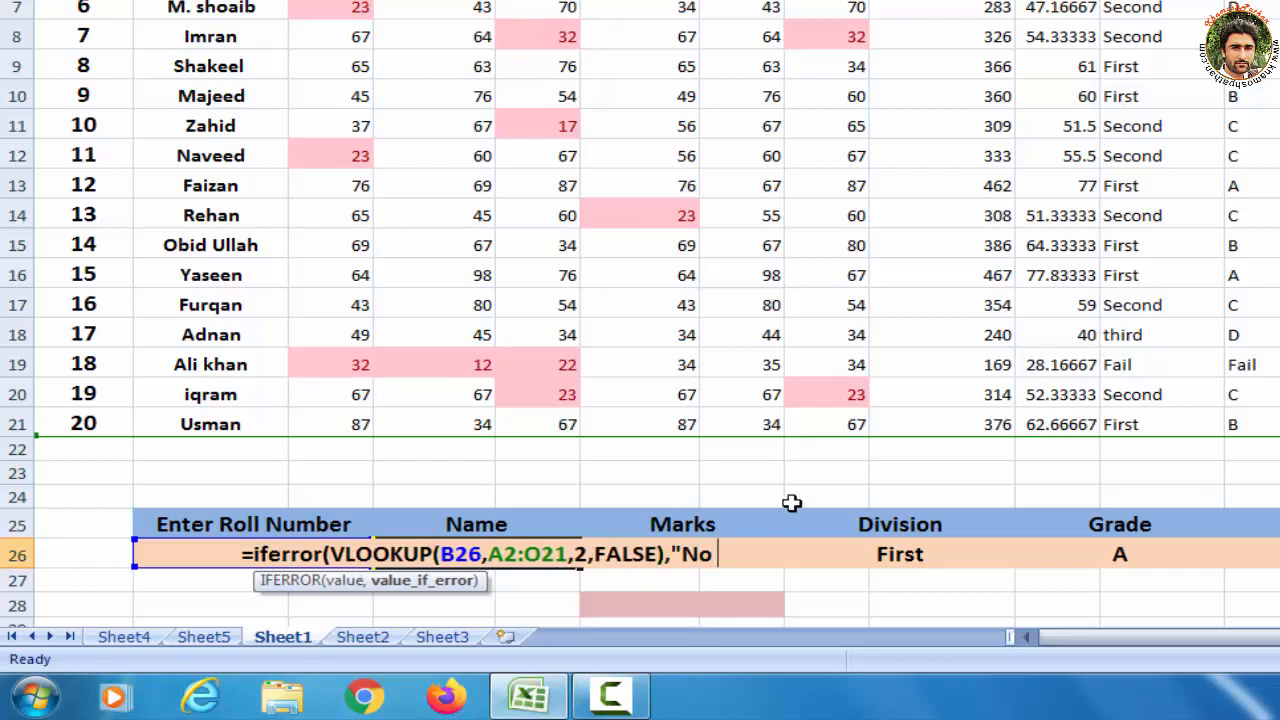
text(ecor)
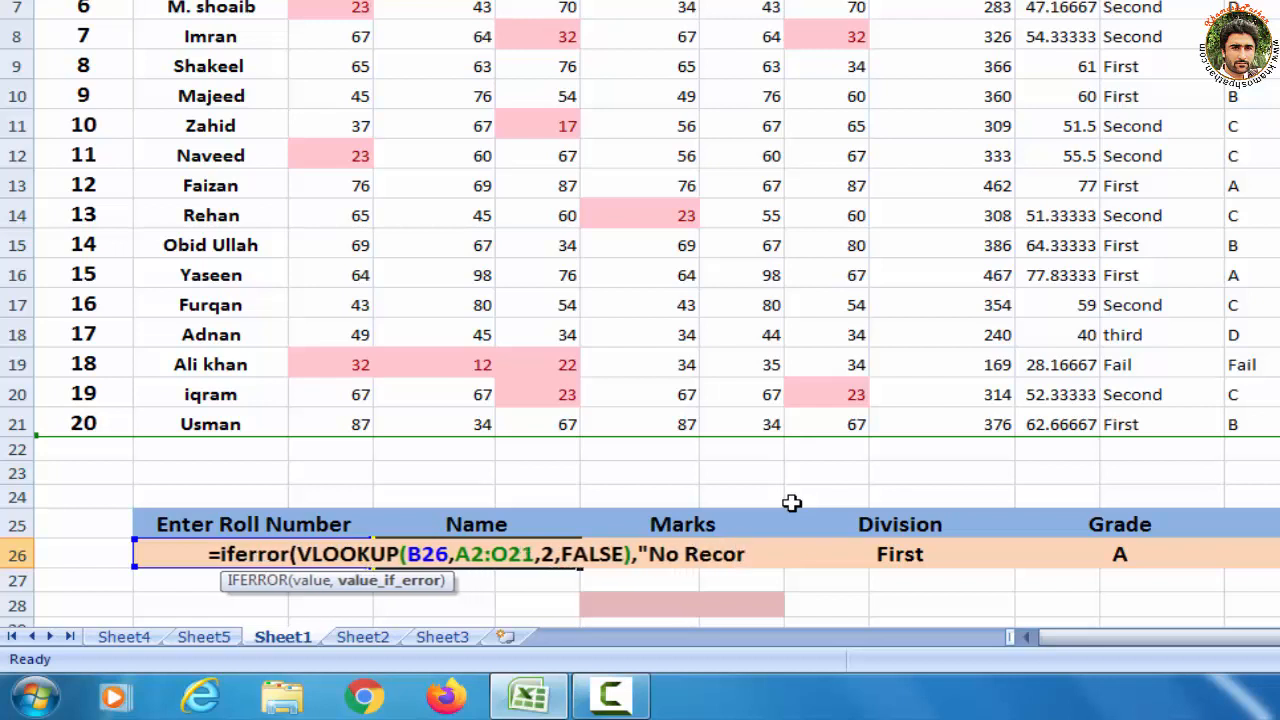
text(d)
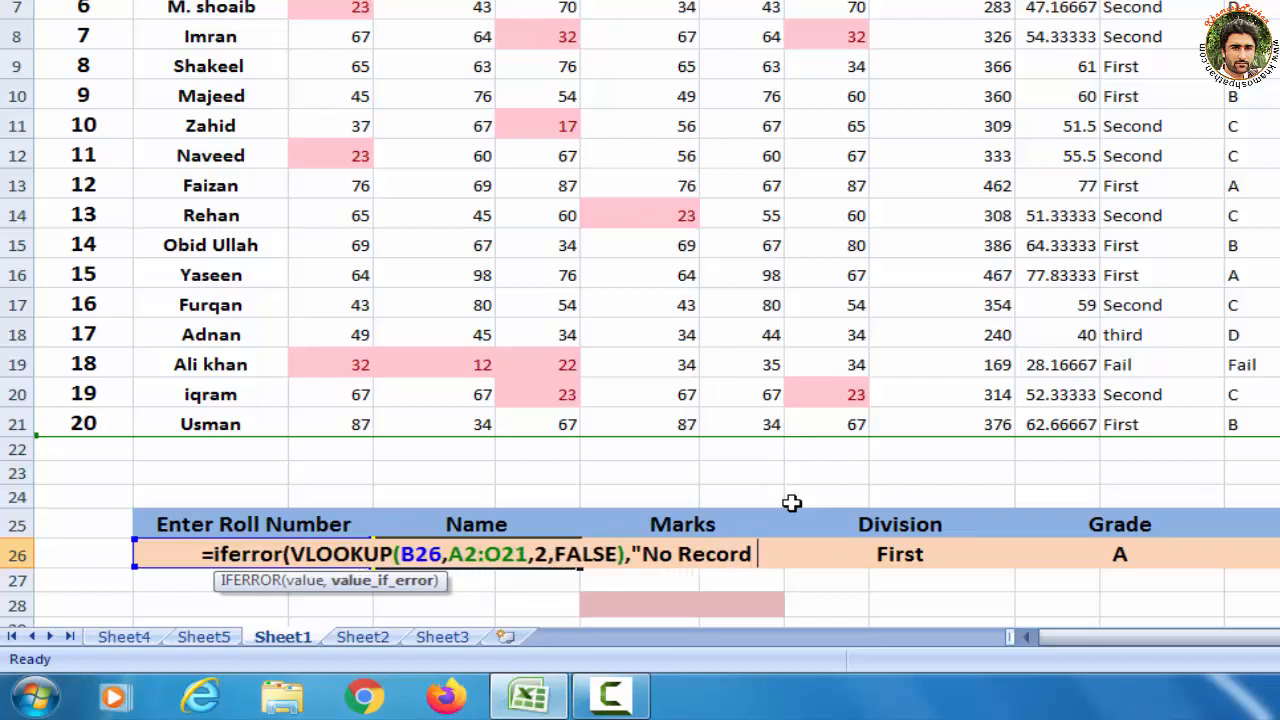
text( found)
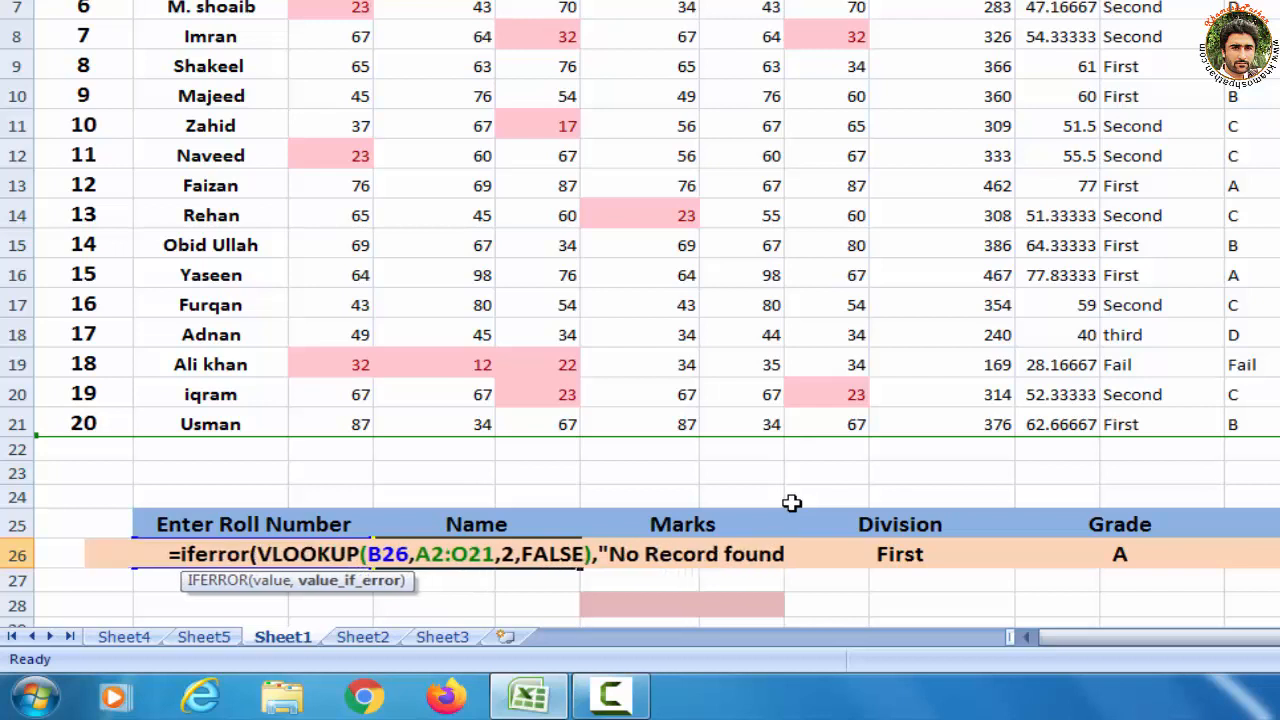
text(")
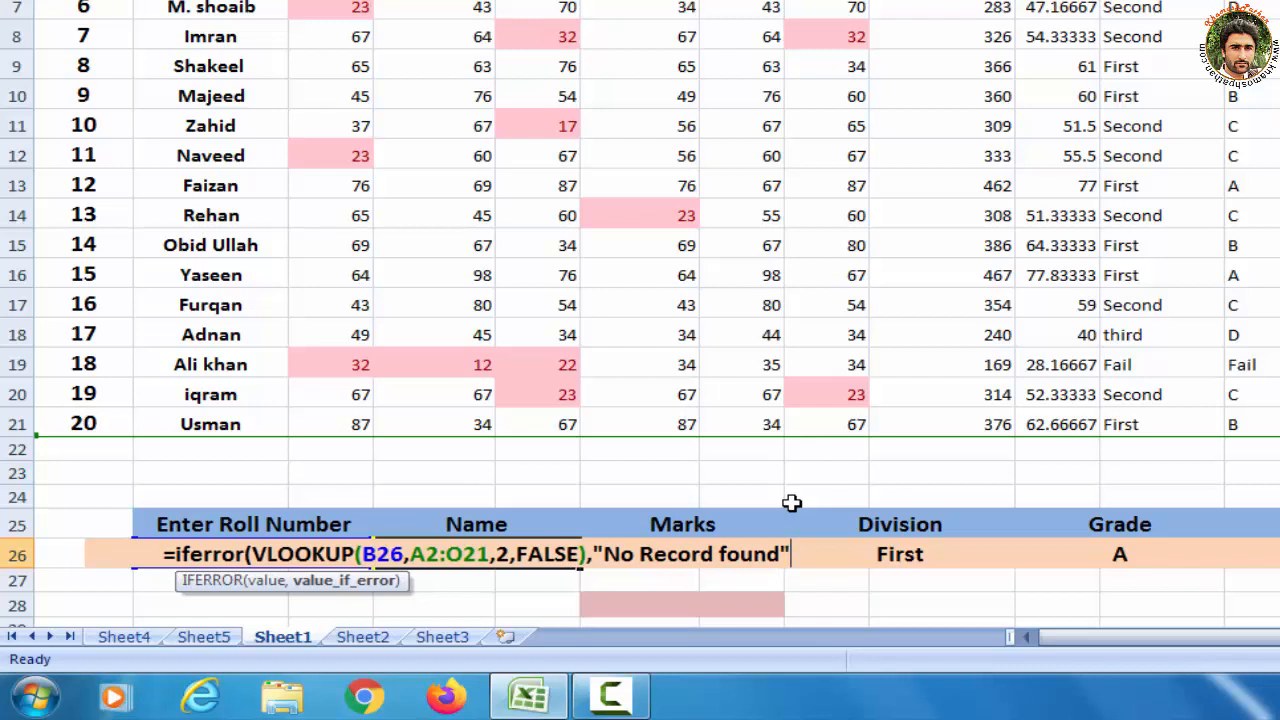
text())
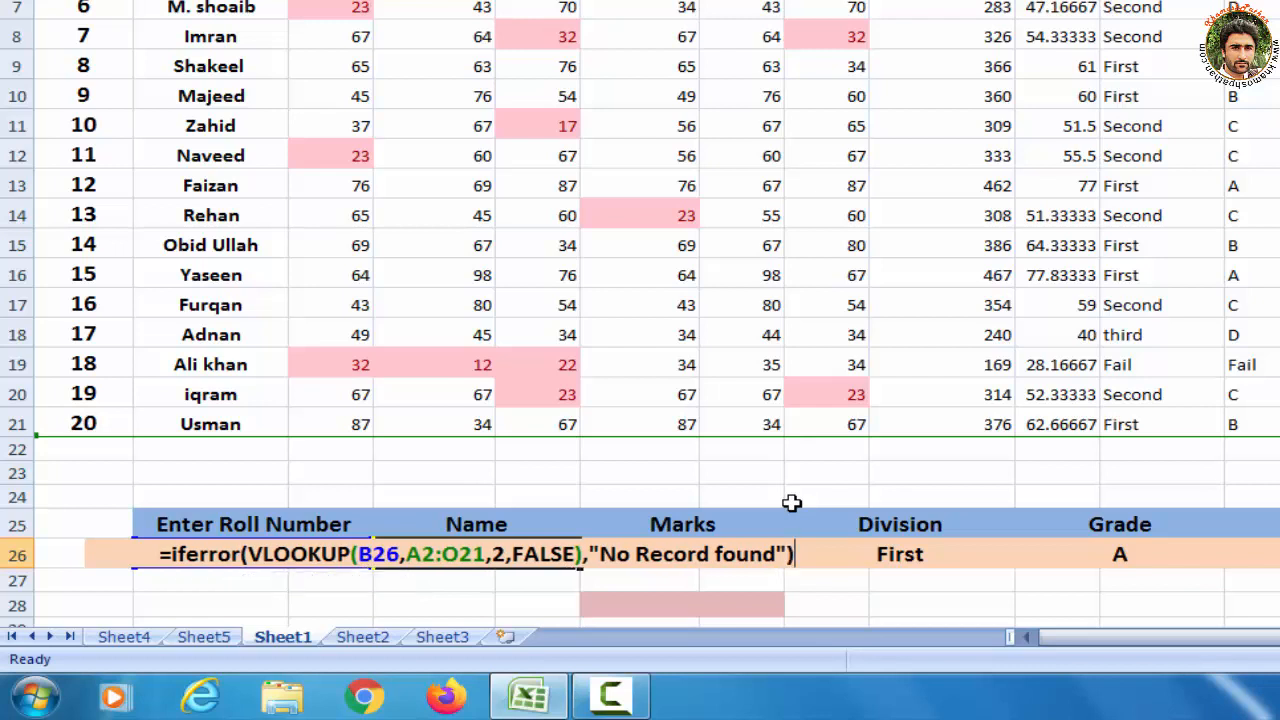
click(829, 590)
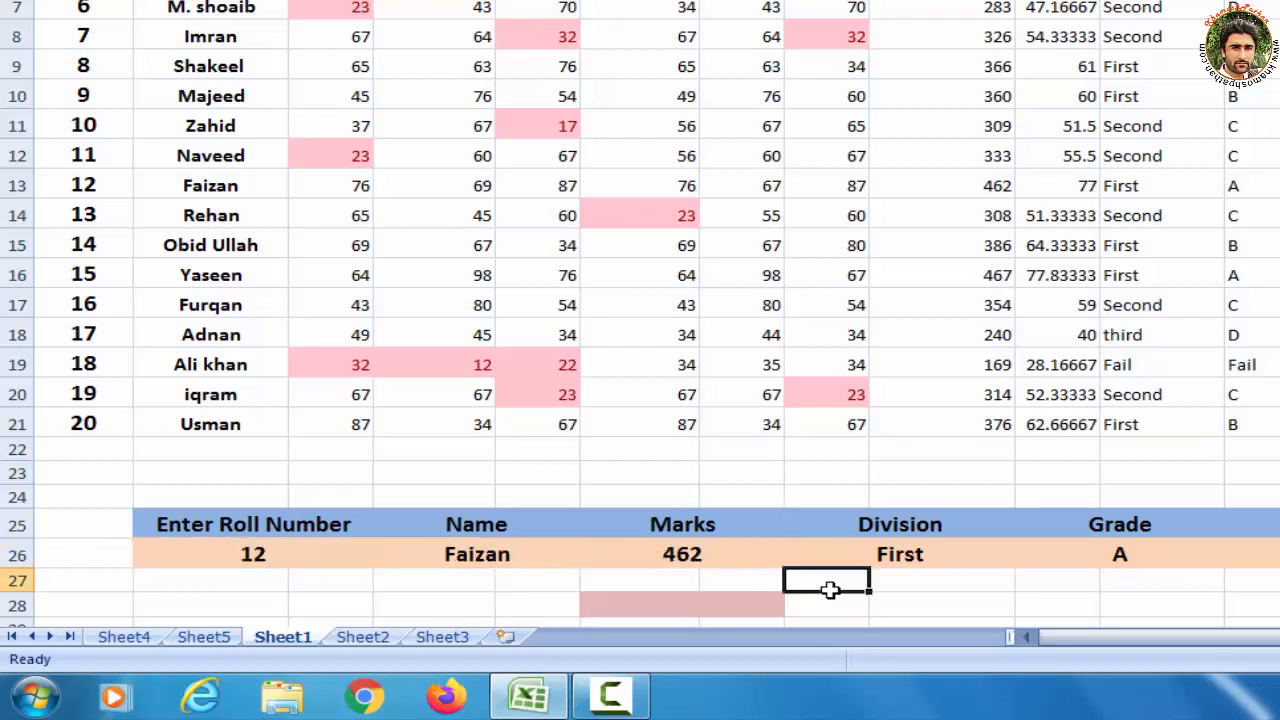
Step: Add iferror before the VLOOKUP in Marks cell F26 and append an empty string "" as the error value with a closing parenthesis
click(703, 553)
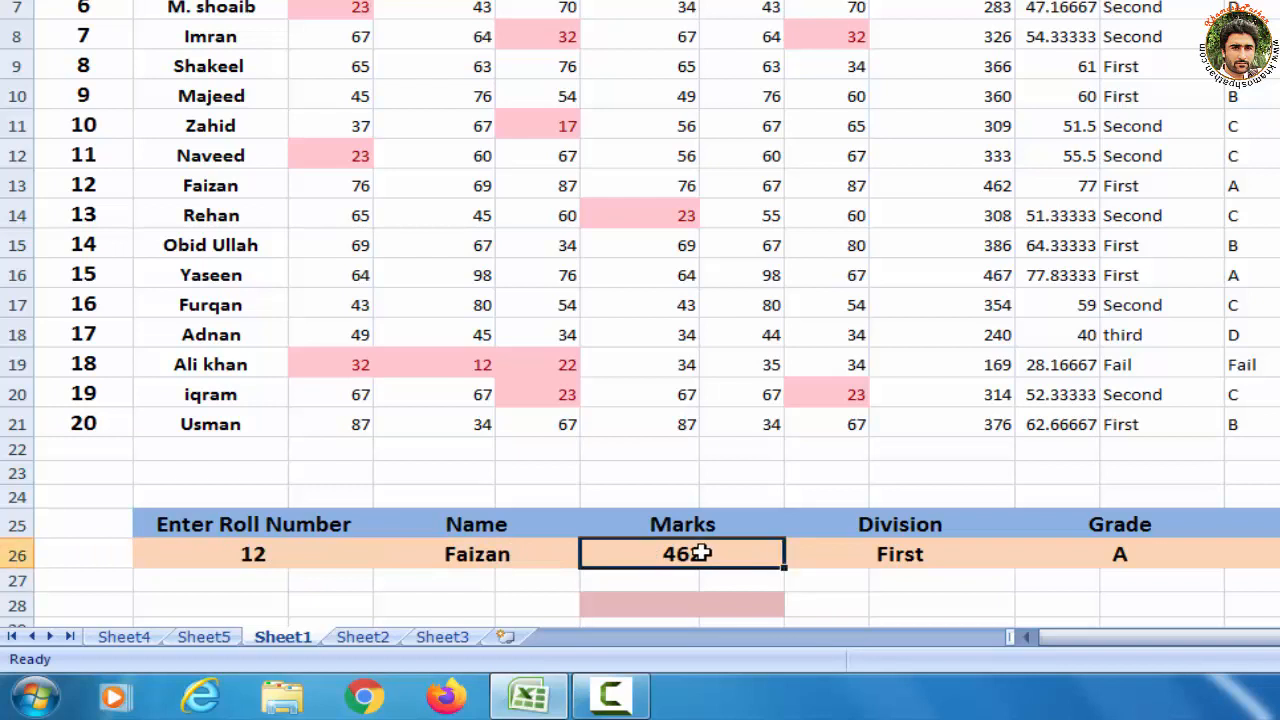
double_click(703, 553)
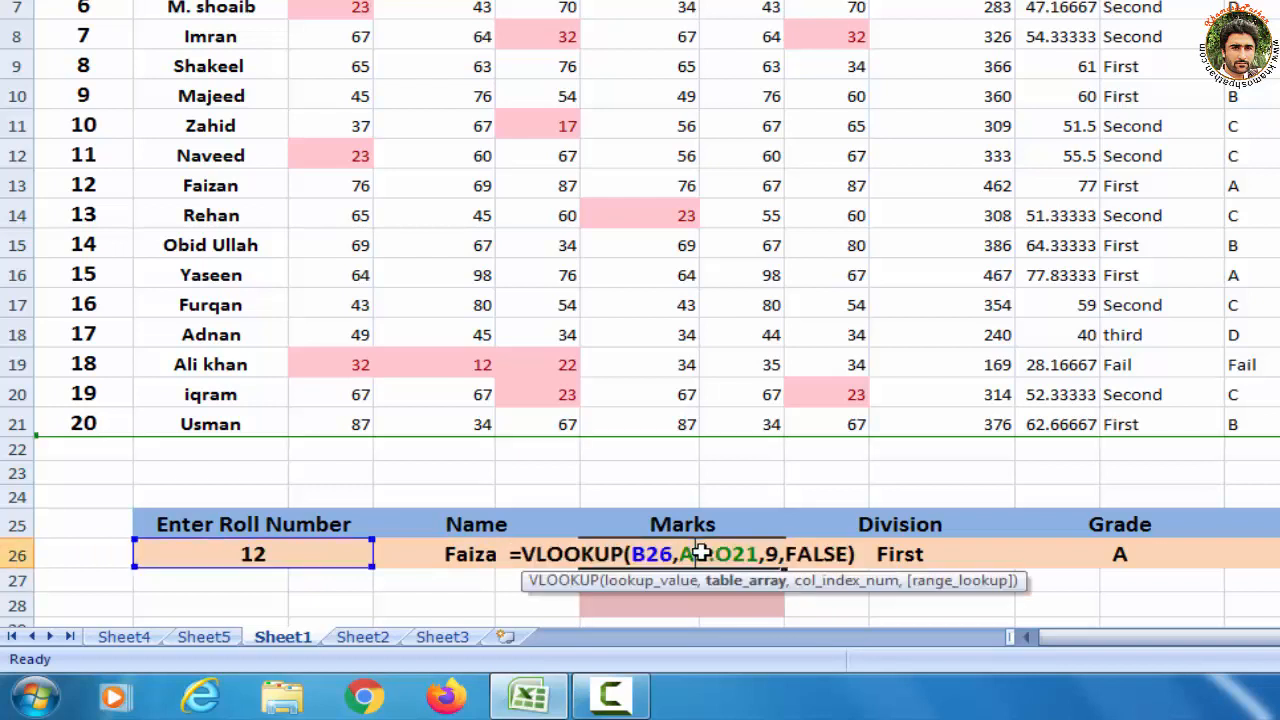
click(521, 553)
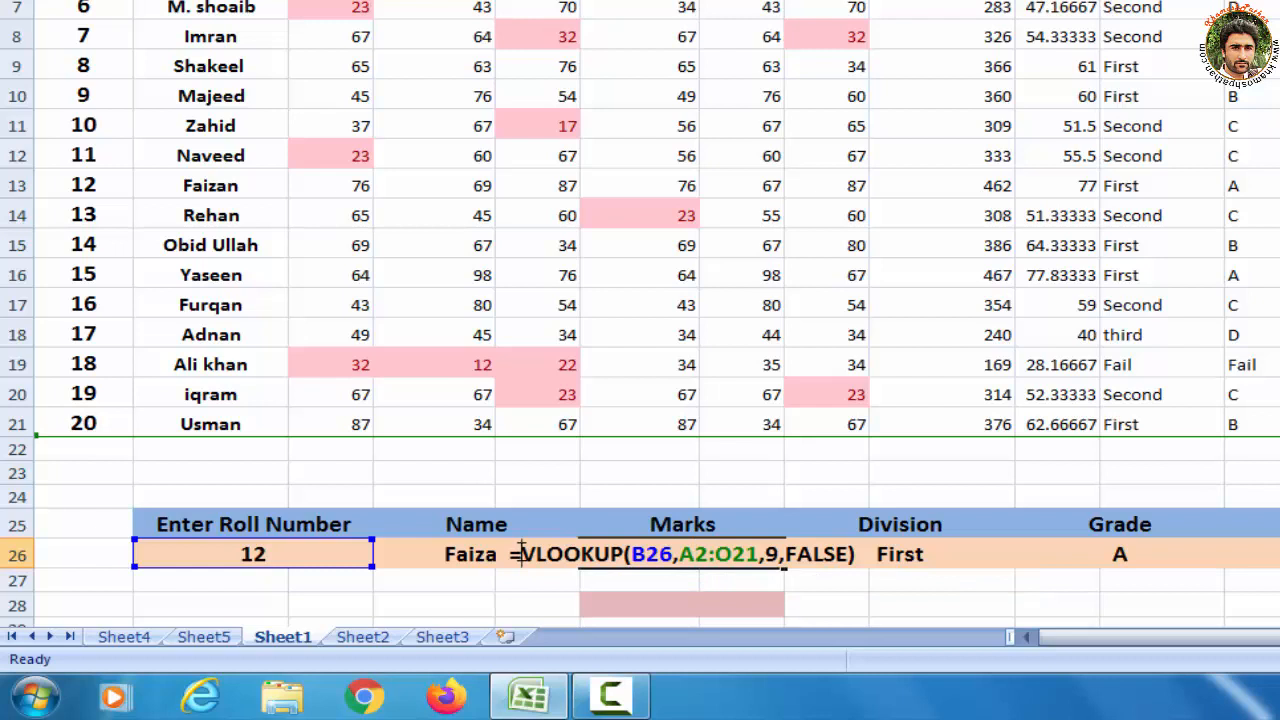
text(iferr)
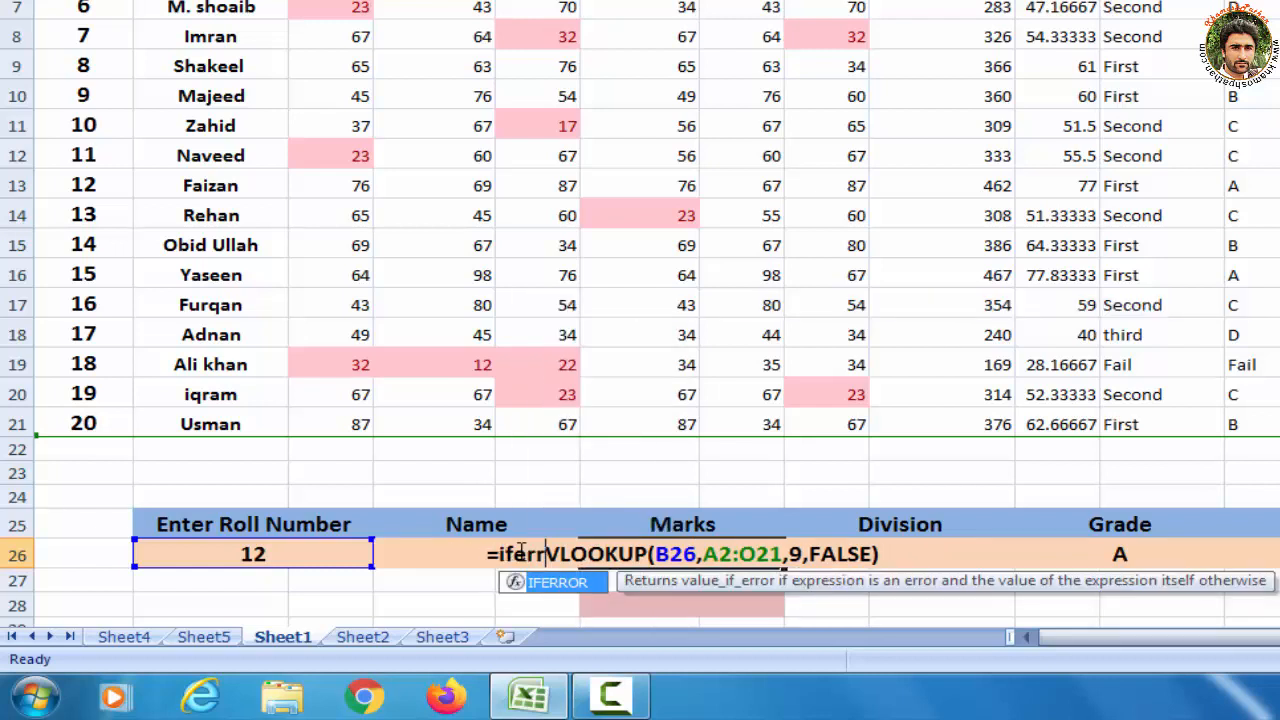
text(or)
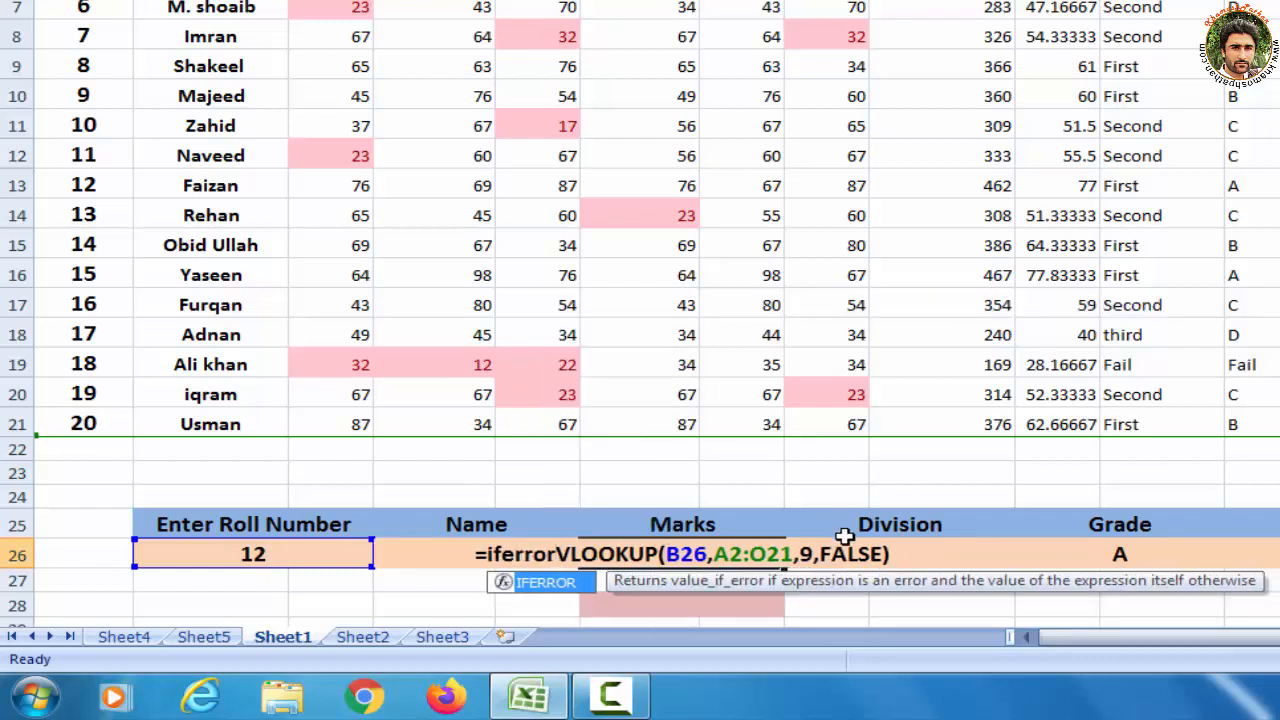
click(898, 558)
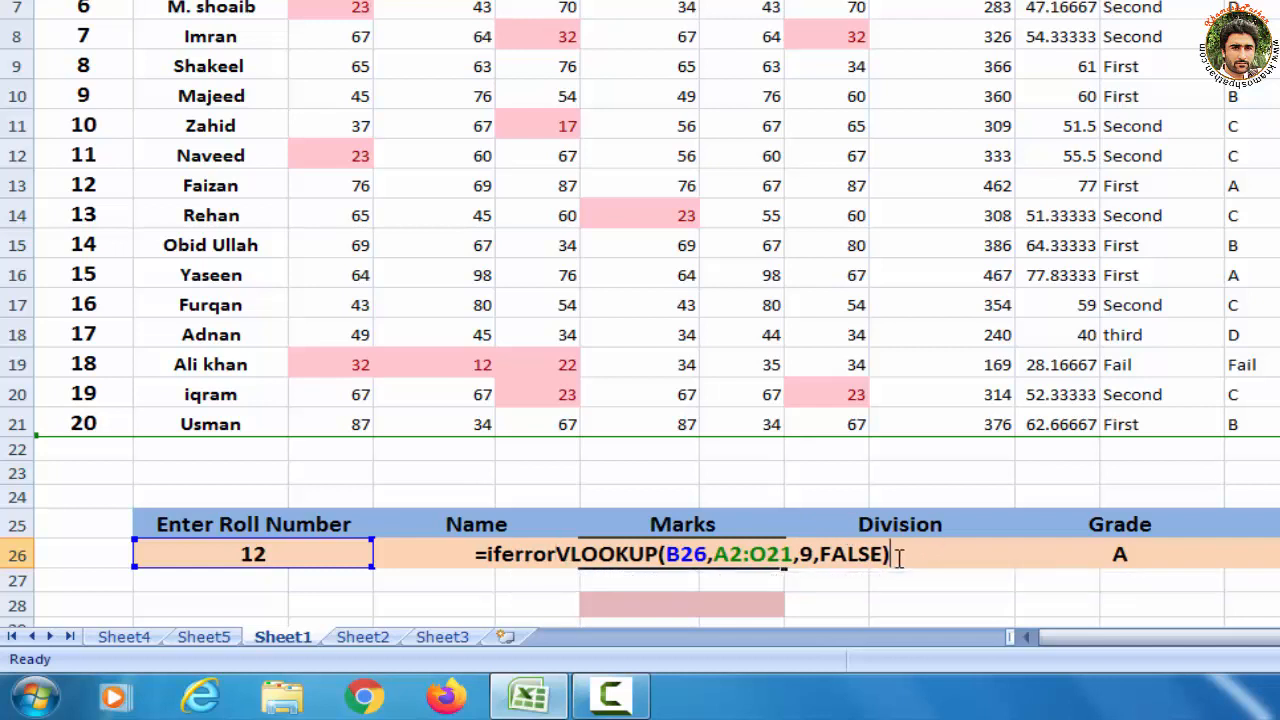
text(,)
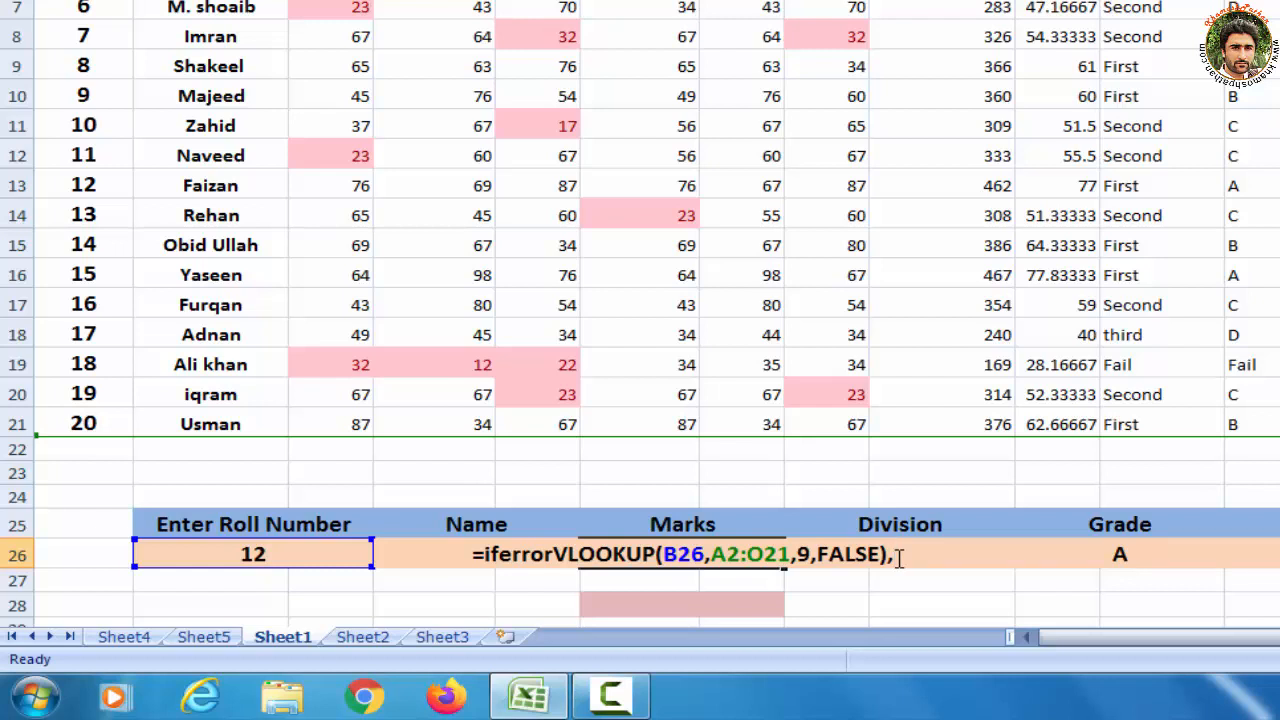
text("")
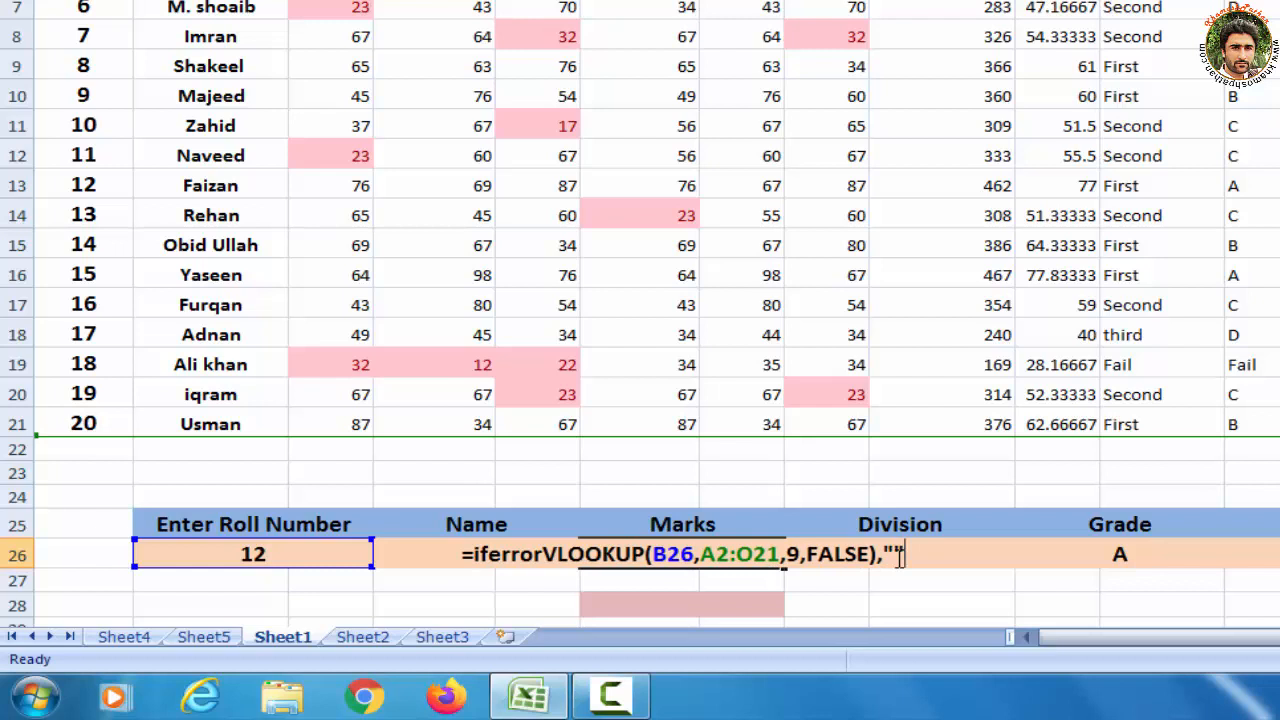
text())
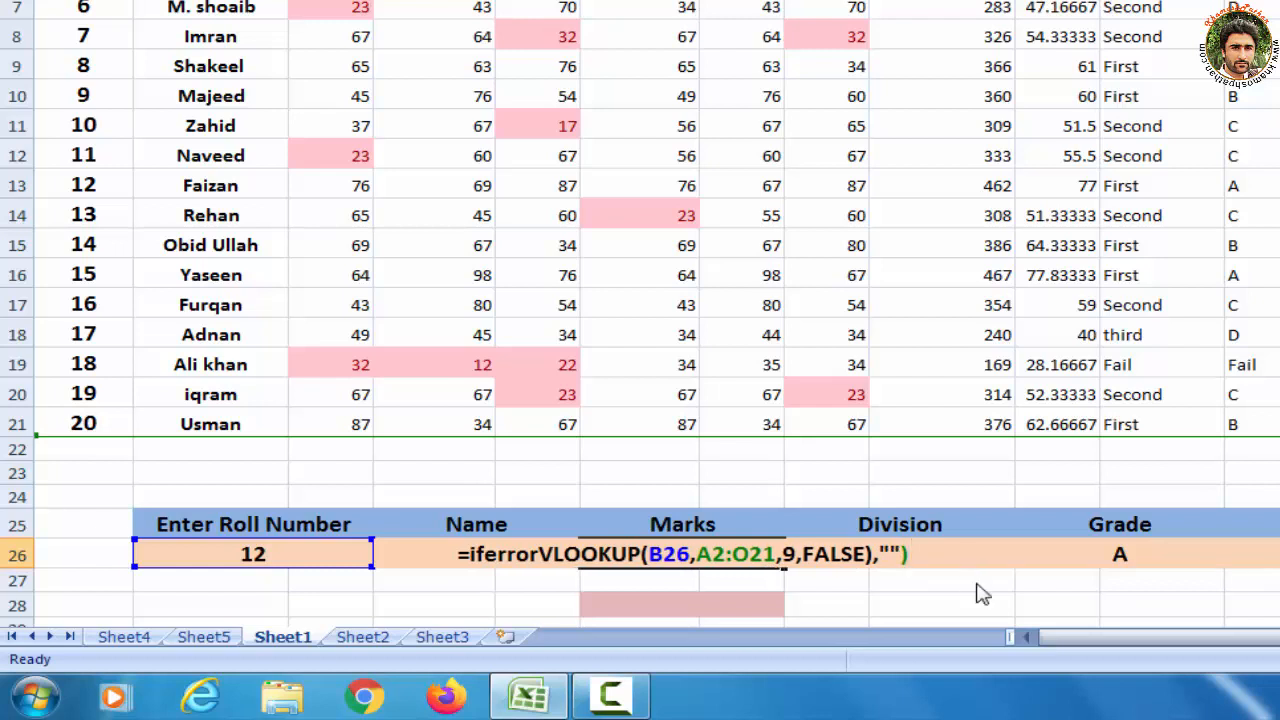
key(Return)
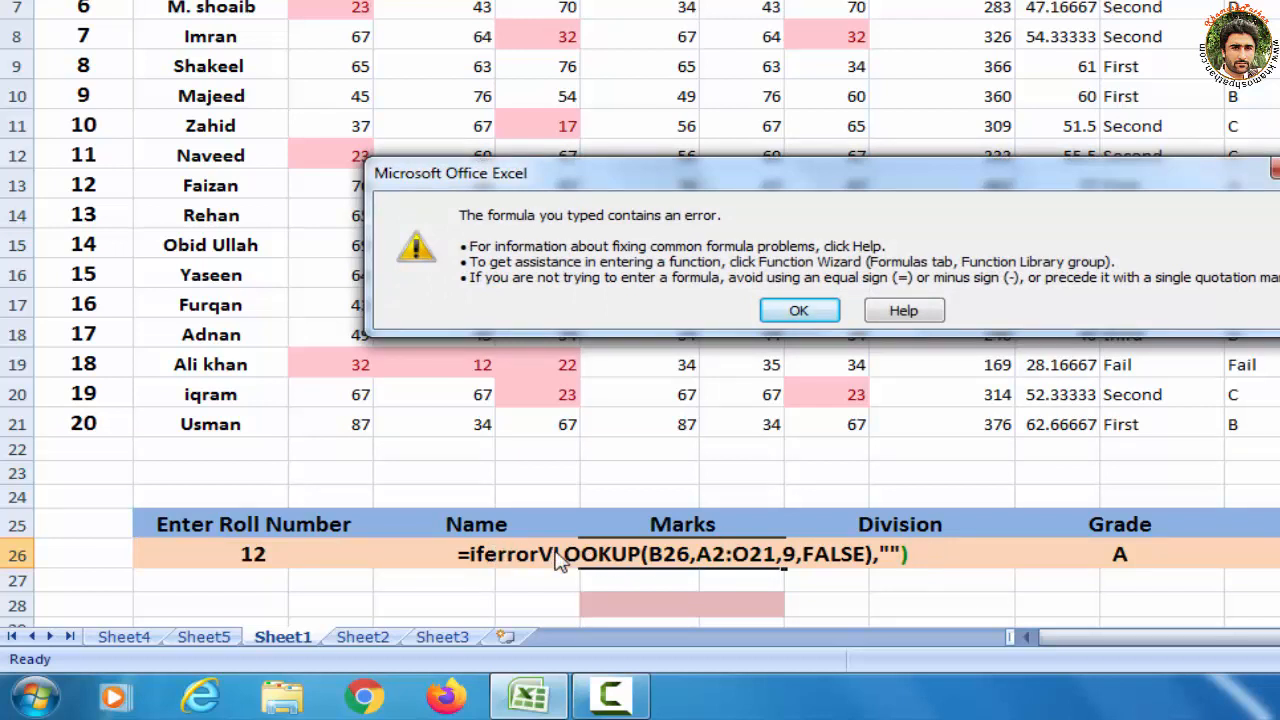
Step: Insert the missing opening parenthesis after iferror in F26, making the formula =iferror(VLOOKUP(B26,A2:O21,9,FALSE),""), and commit it
click(797, 311)
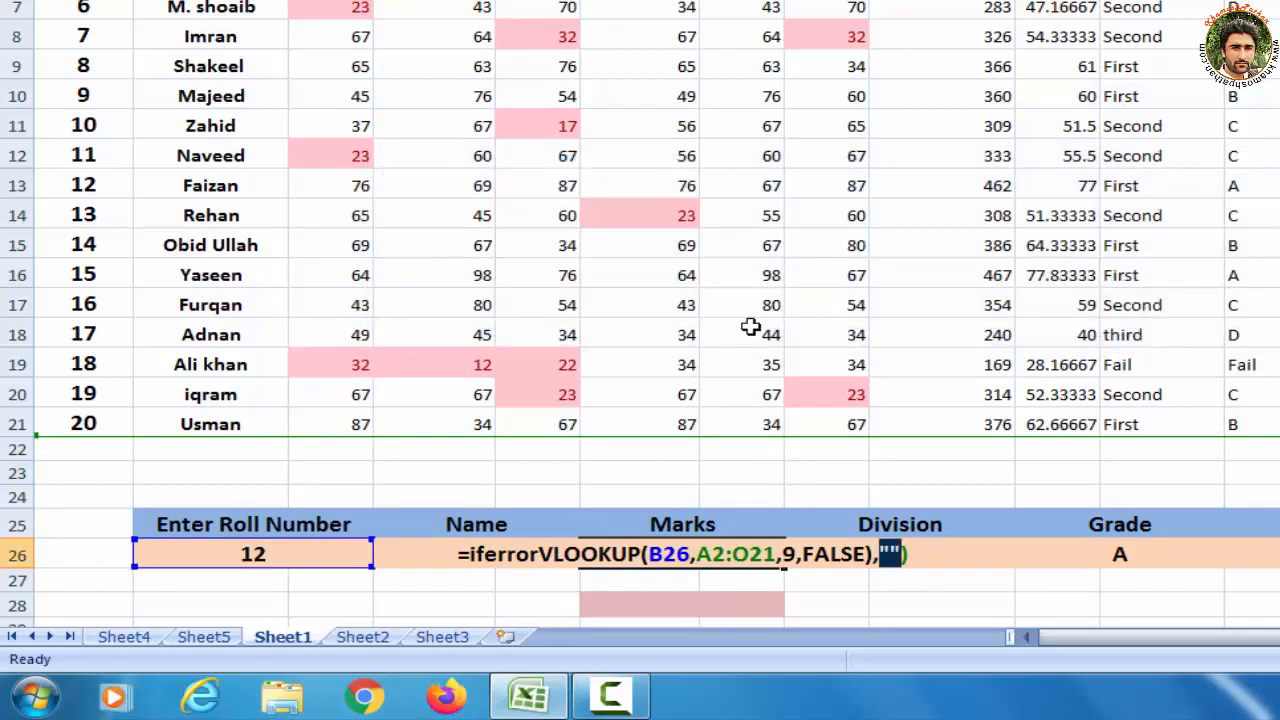
click(540, 555)
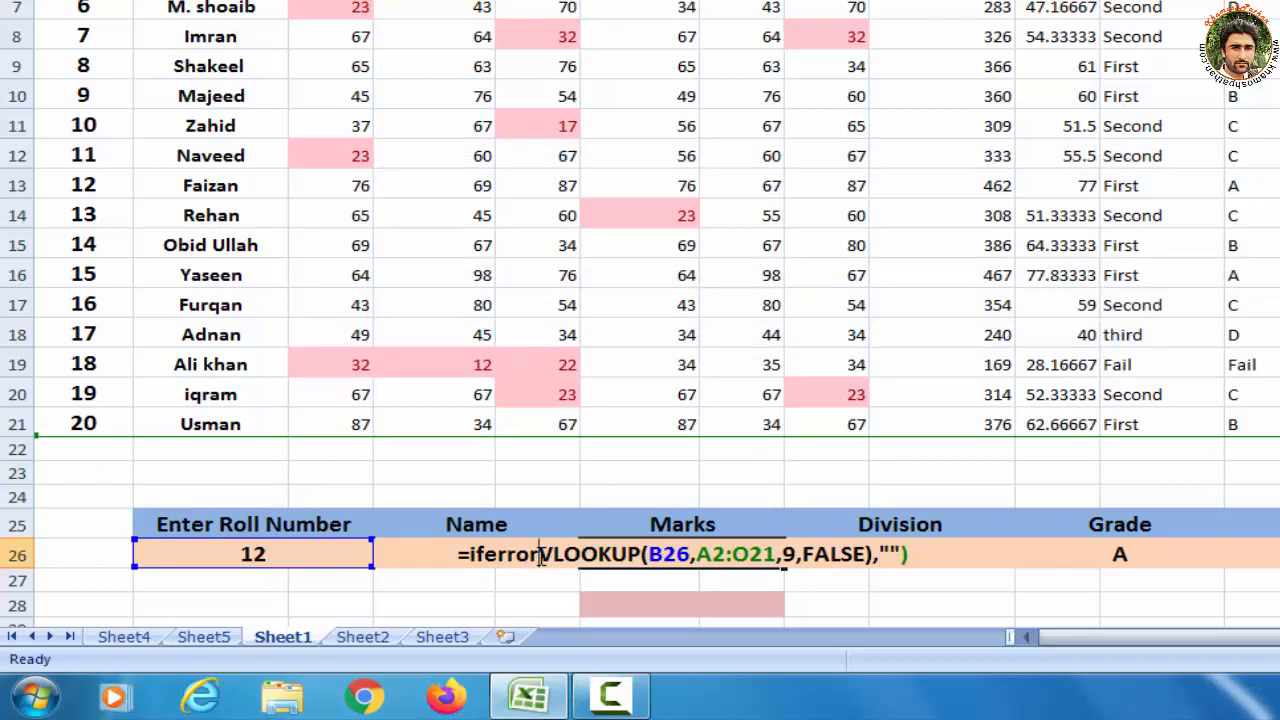
text(()
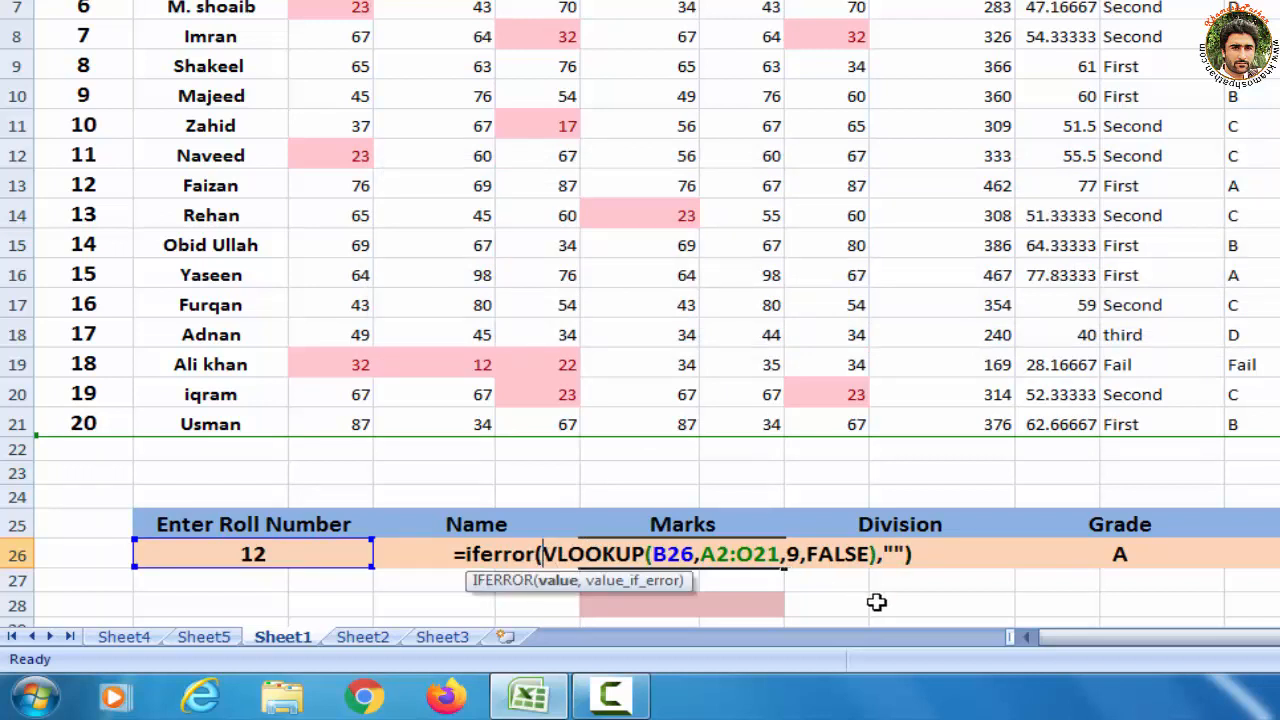
click(930, 577)
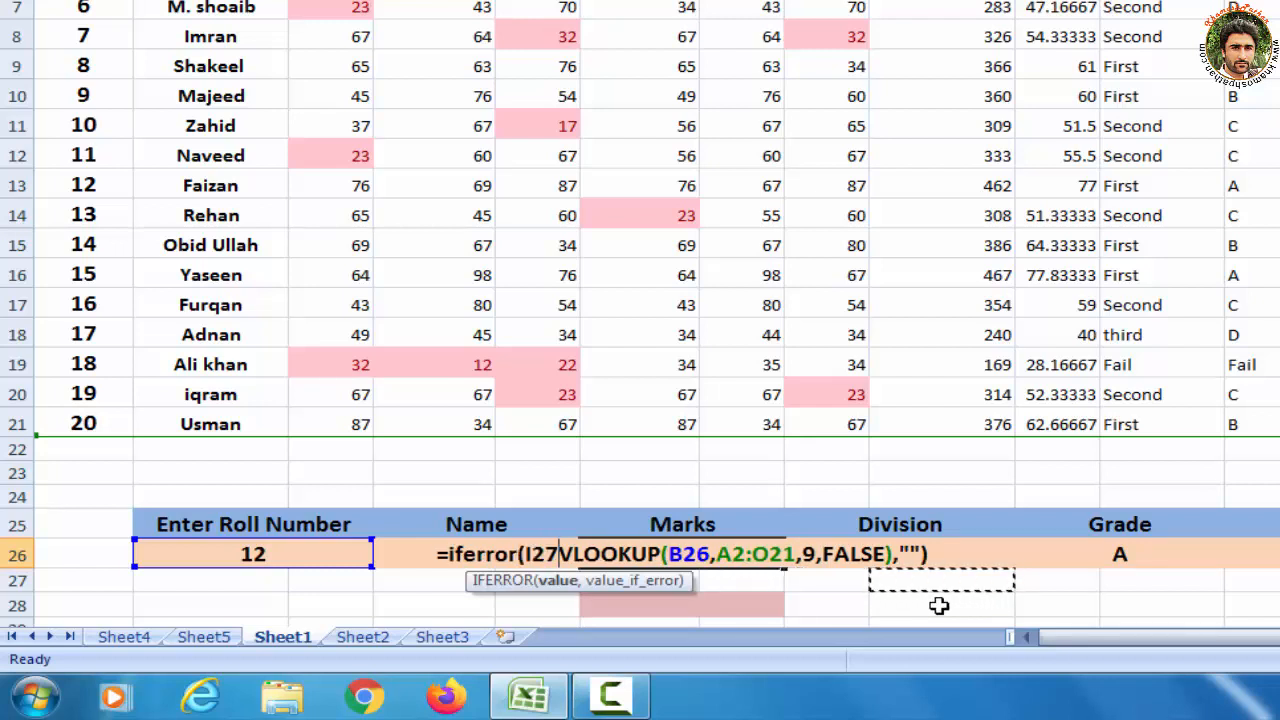
key(BackSpace)
key(BackSpace)
key(BackSpace)
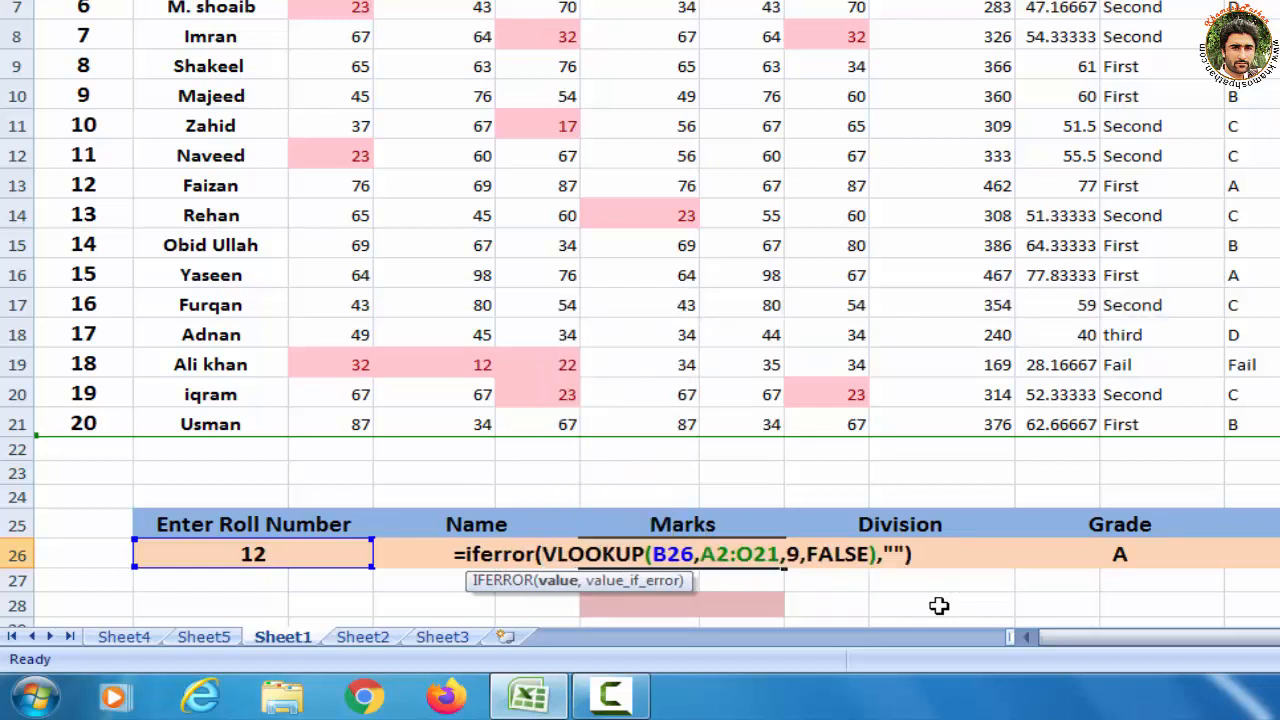
click(966, 552)
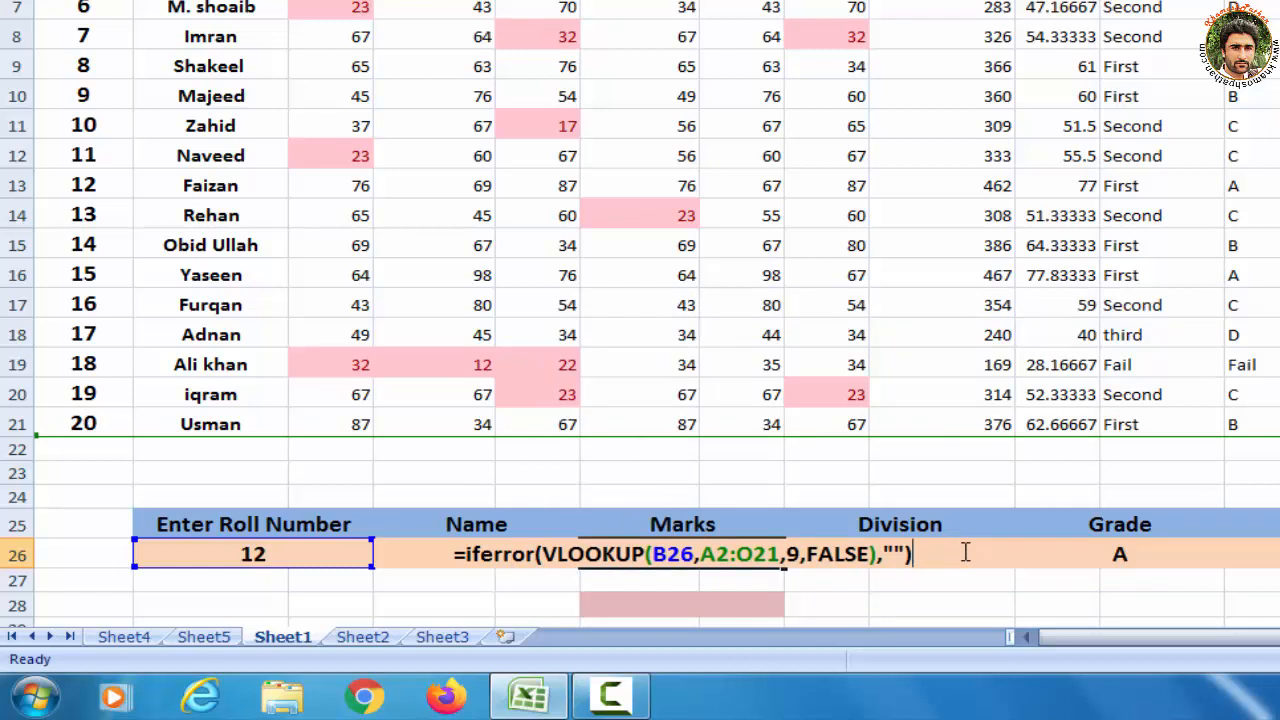
key(Return)
Step: Wrap the VLOOKUP in Division cell H26 in IFERROR with an empty string, as =iferror(VLOOKUP(B26,A2:O21,11,FALSE),"")
click(920, 553)
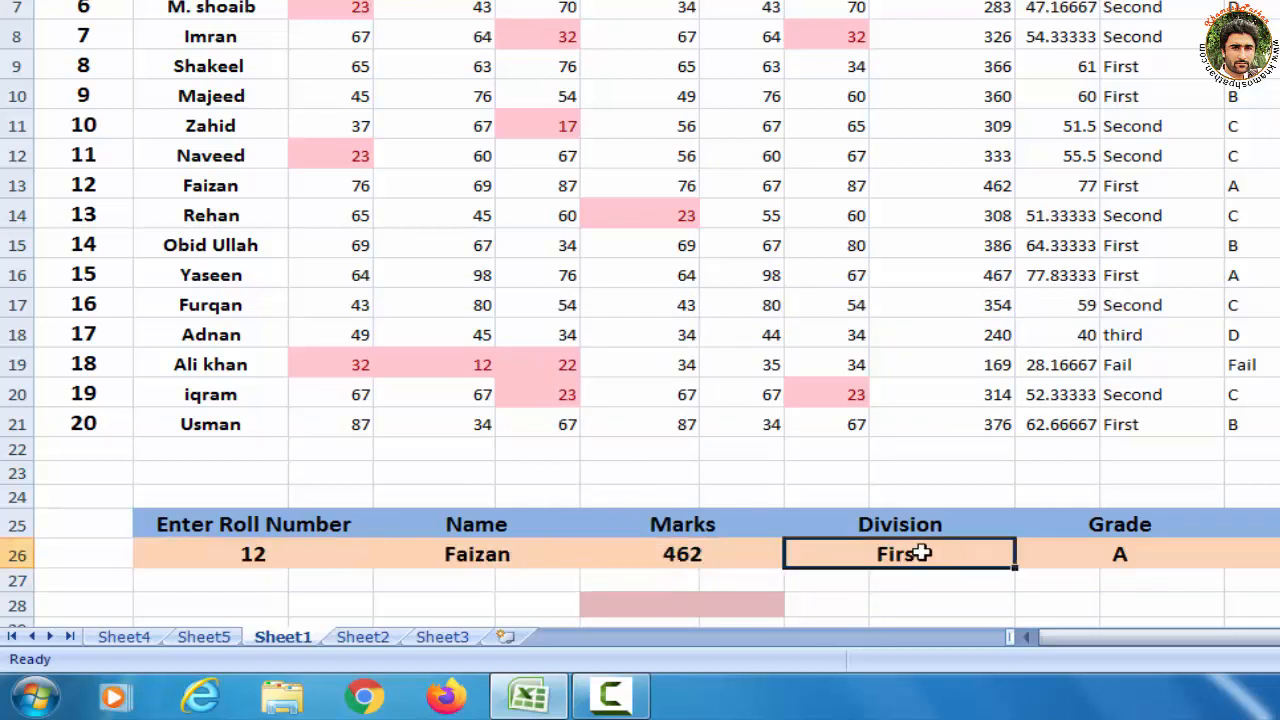
double_click(920, 553)
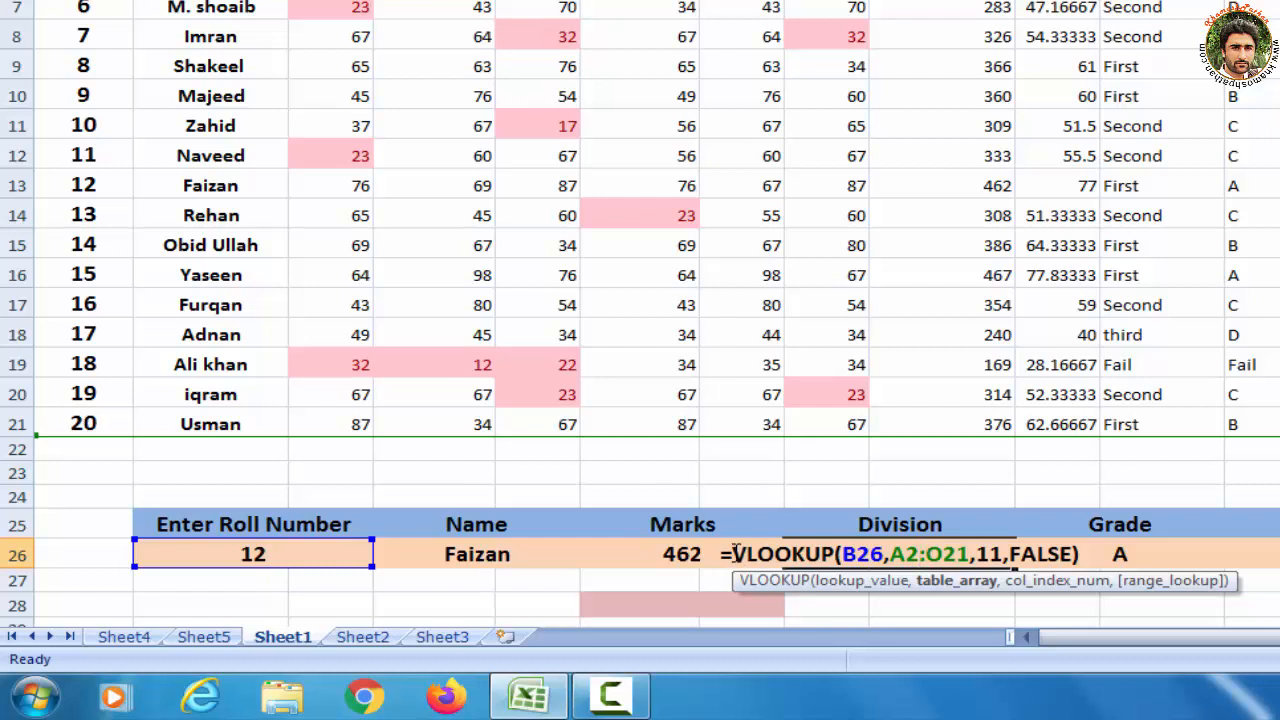
click(733, 553)
text(i)
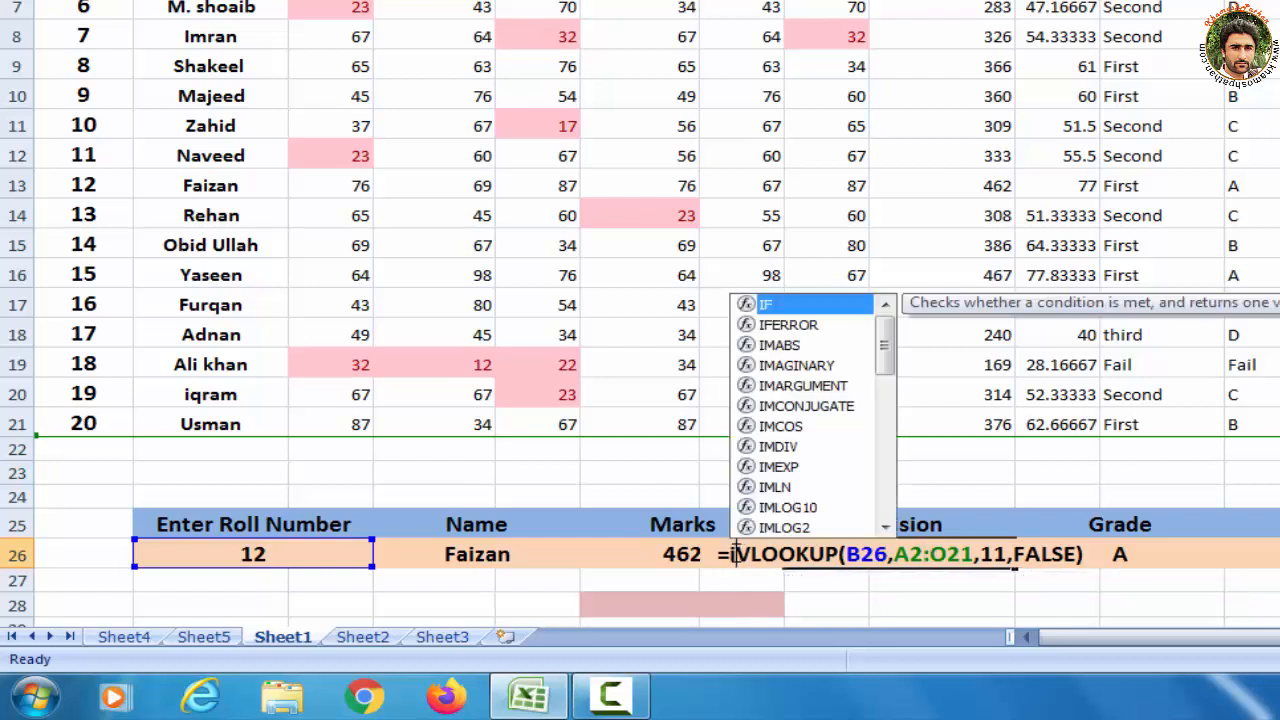
text(ferro)
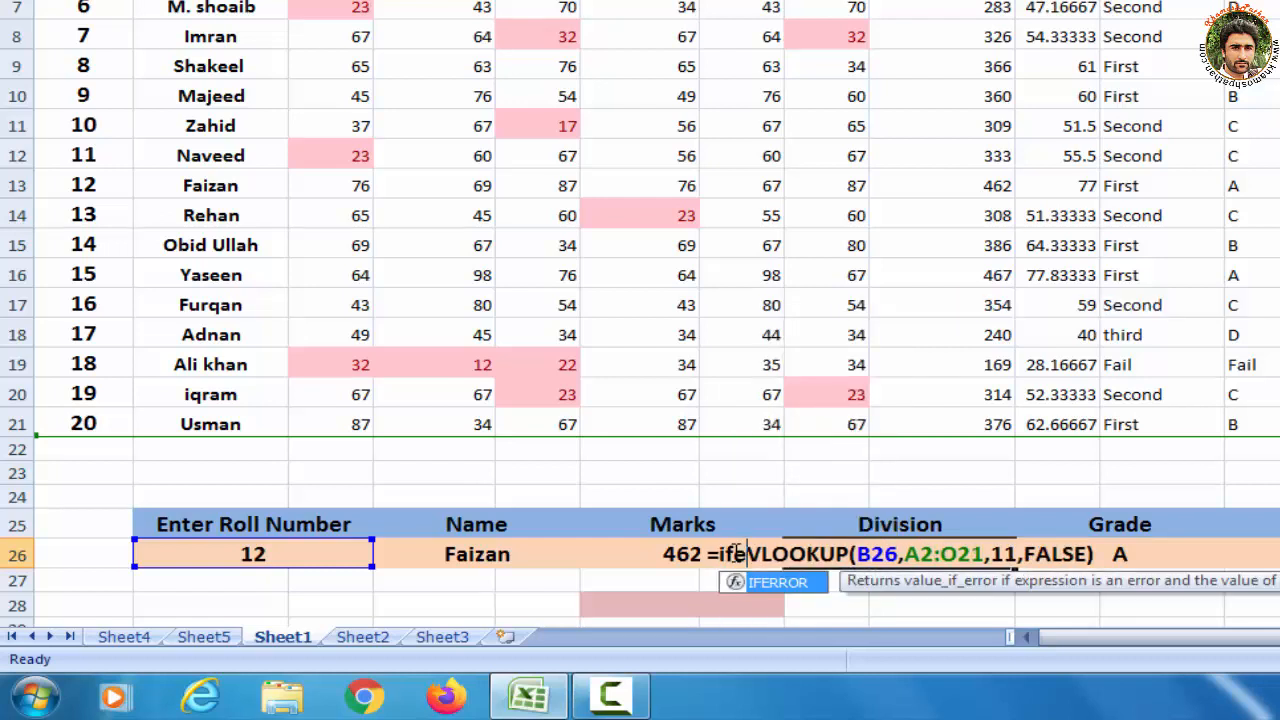
text(r)
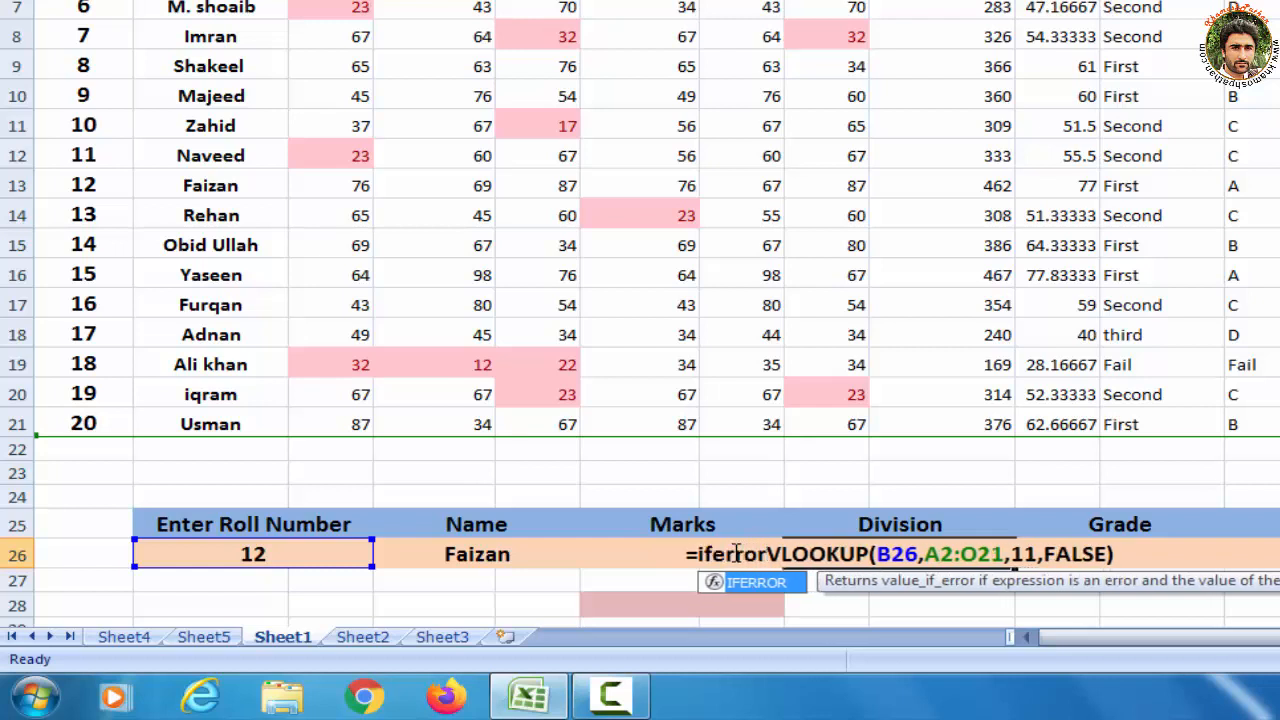
text(()
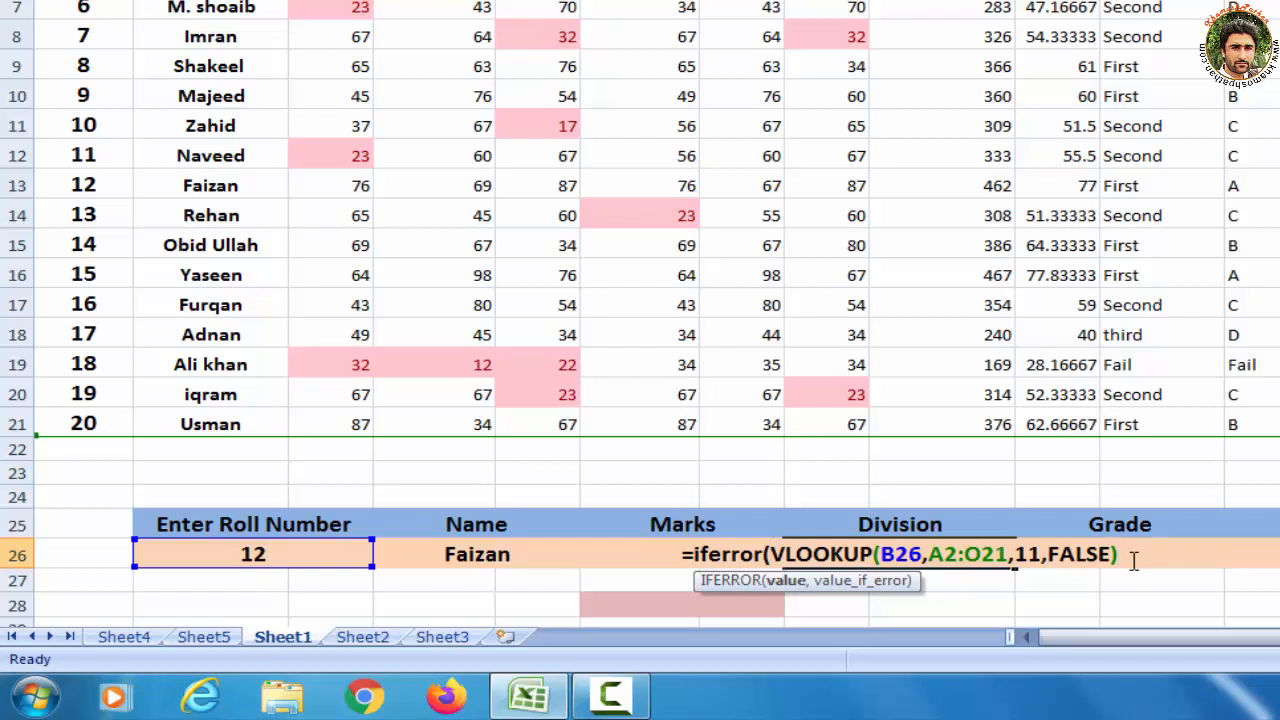
text(,)
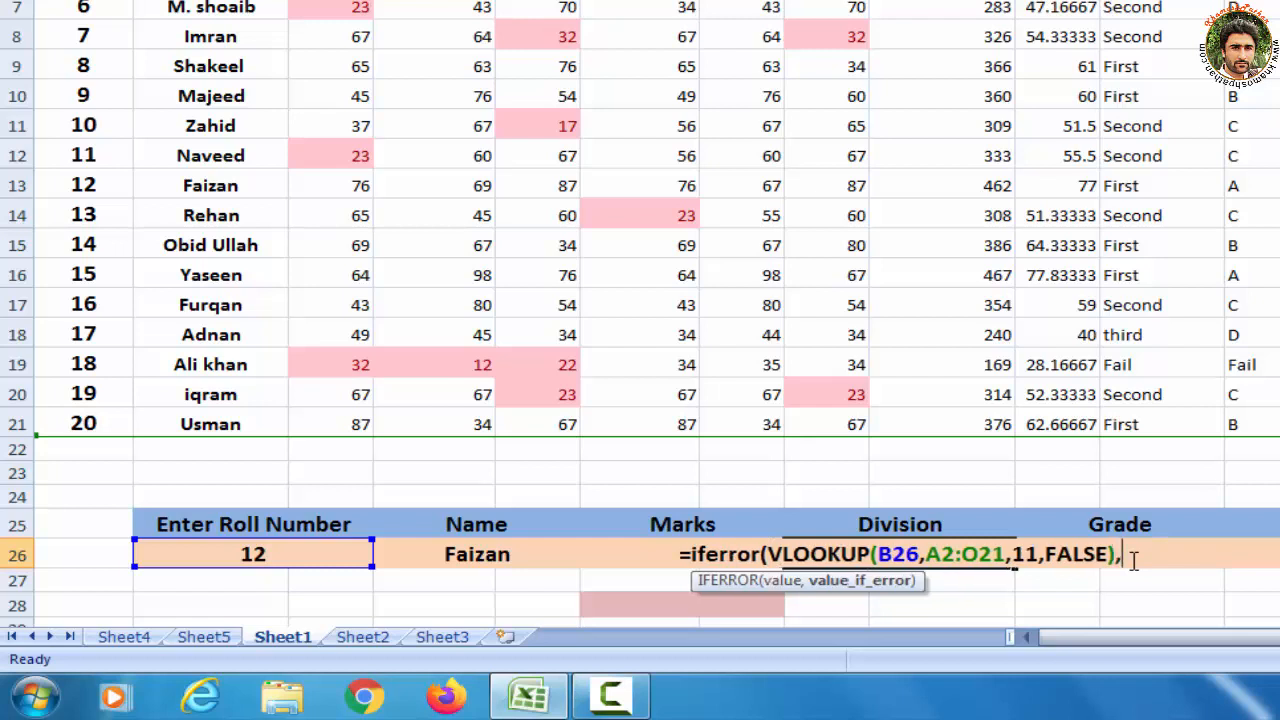
text("")
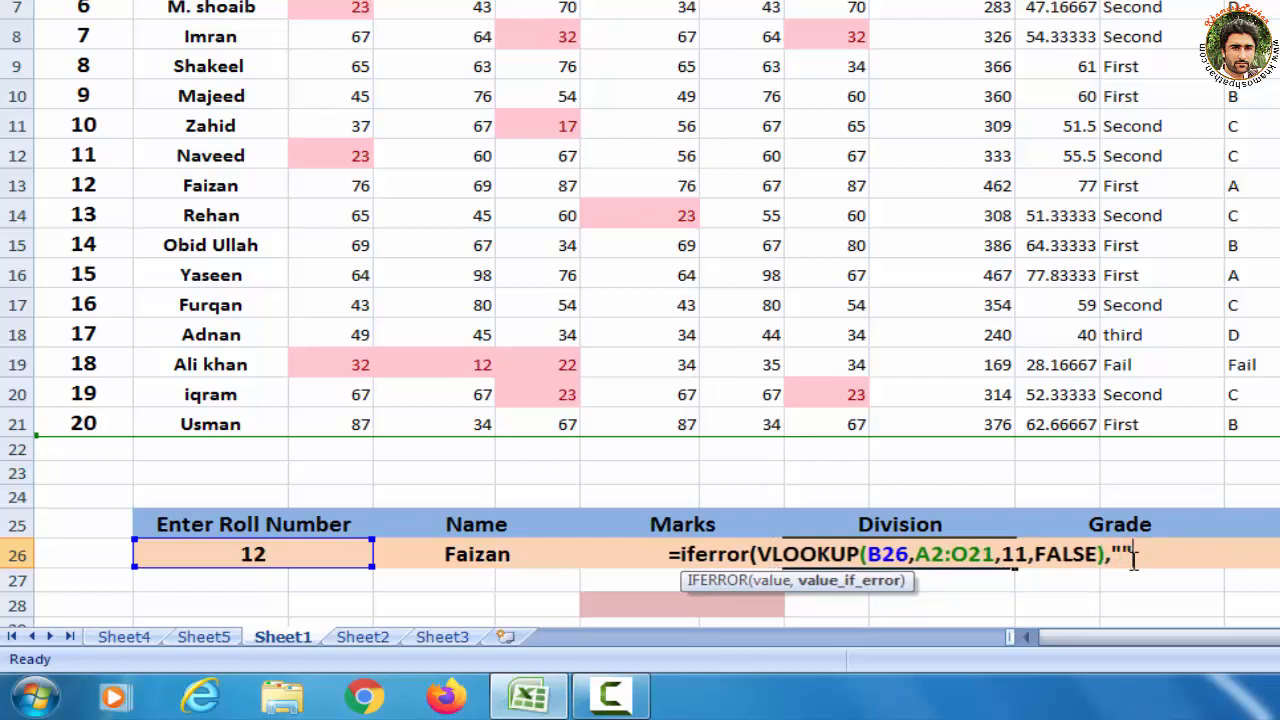
text())
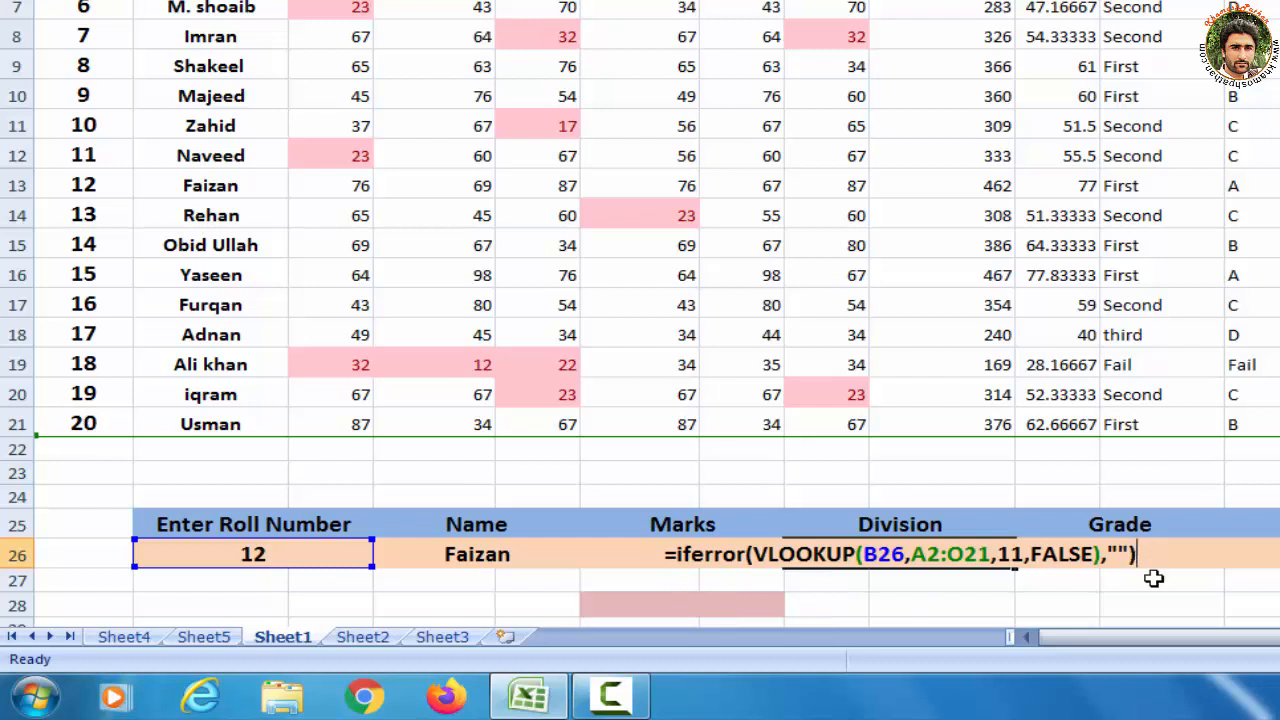
key(Return)
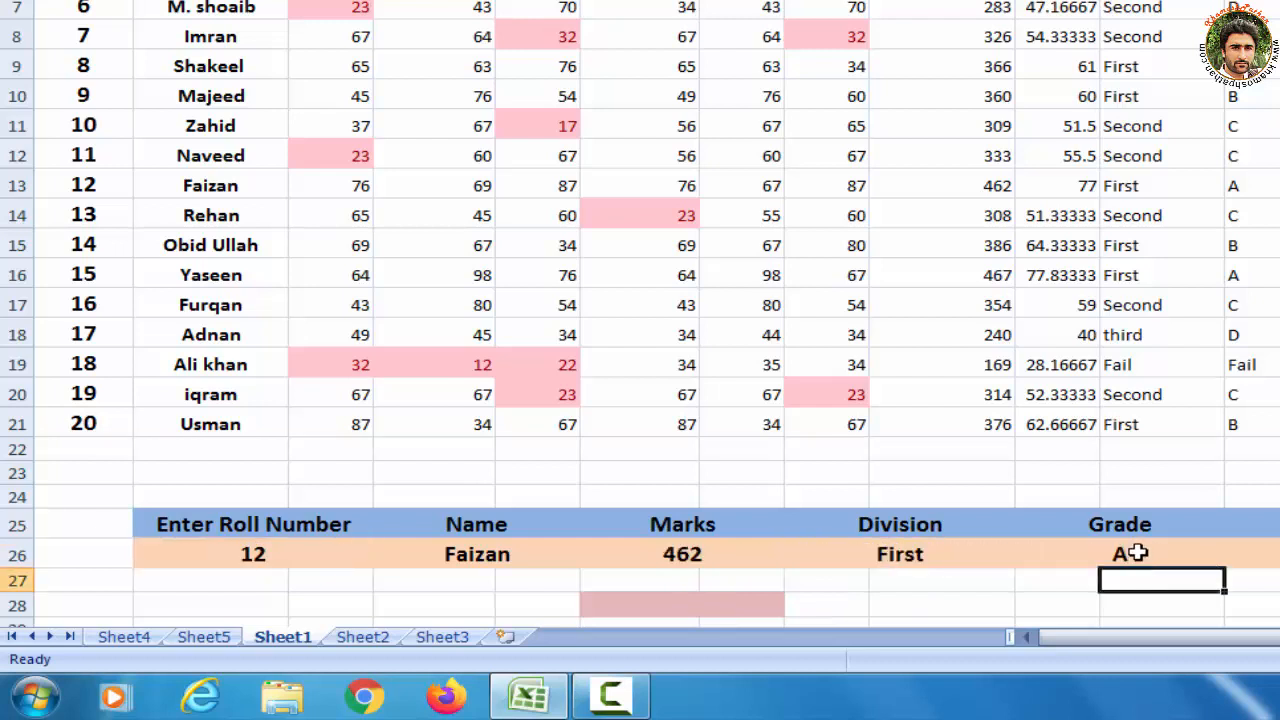
Step: Insert iferror( before the VLOOKUP in Grade cell J26
click(1136, 553)
double_click(1136, 553)
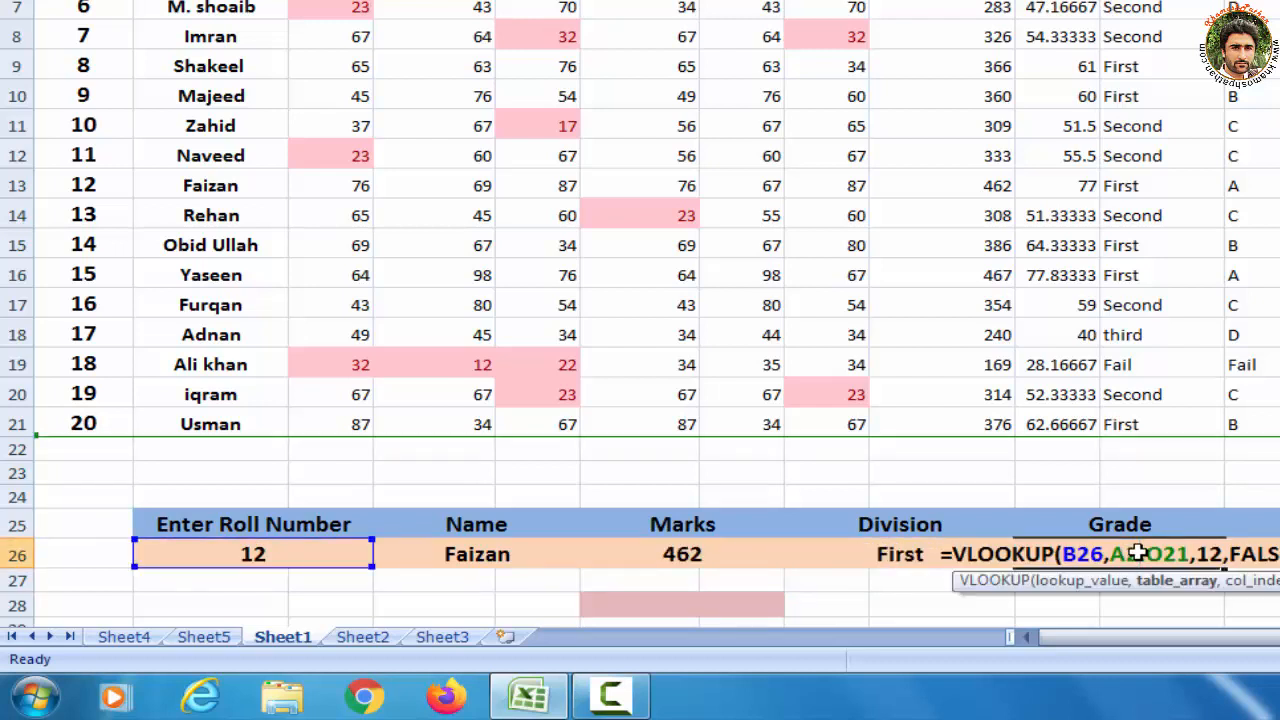
click(953, 553)
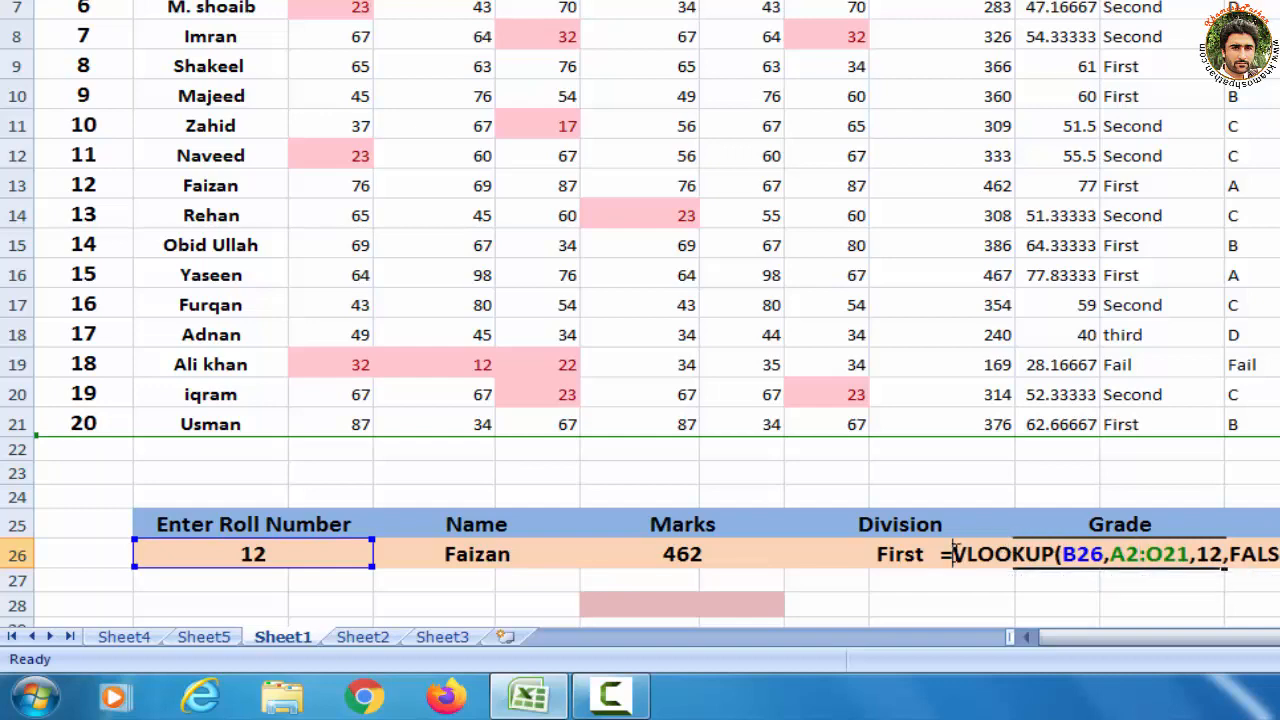
text(if)
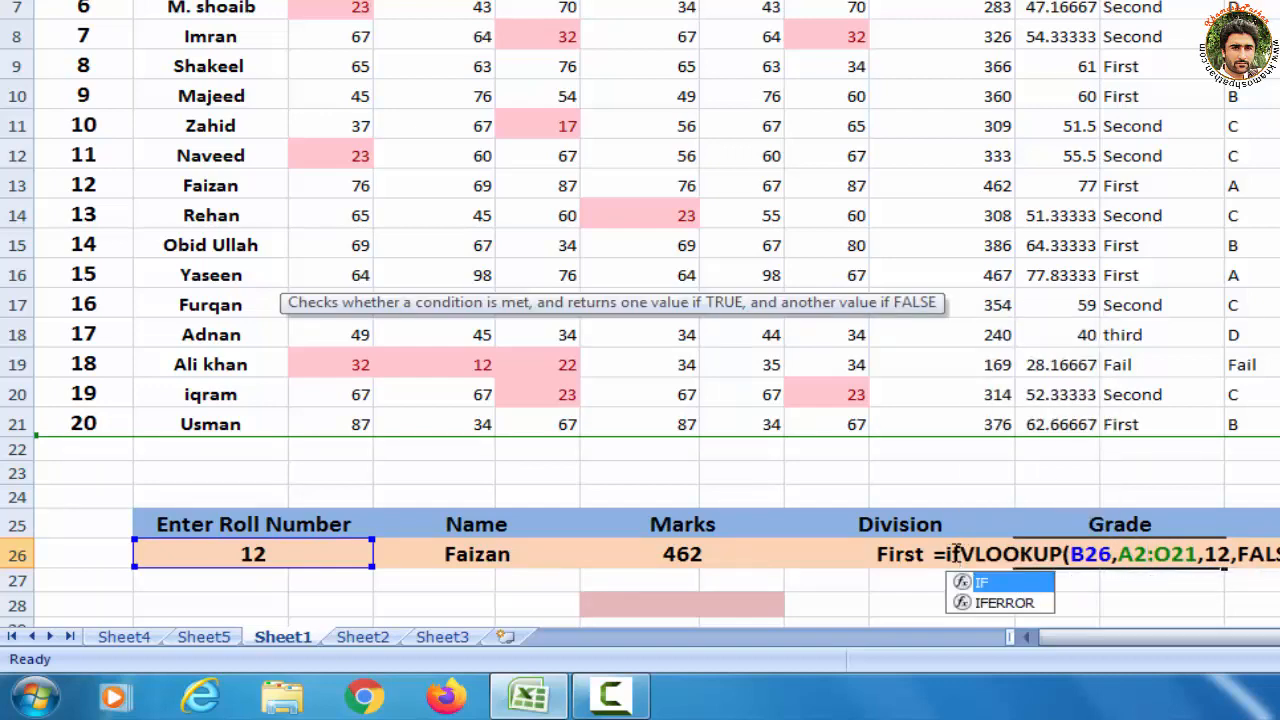
text(error)
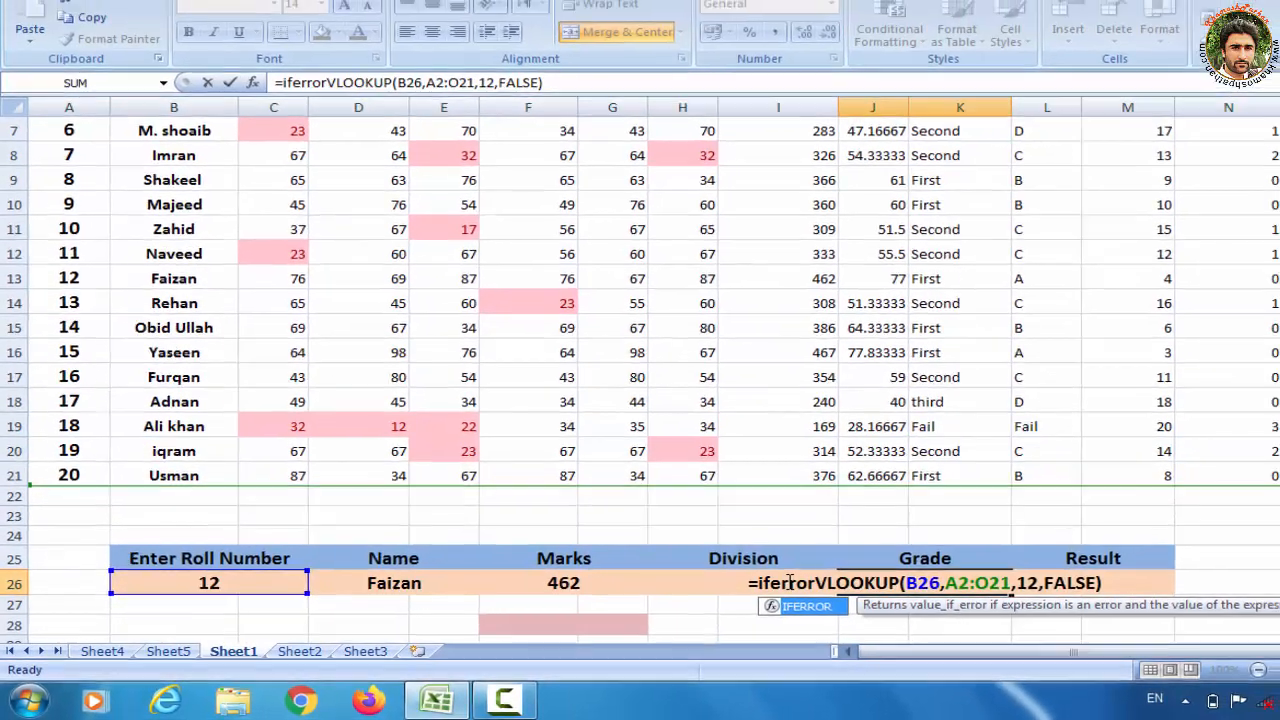
text(()
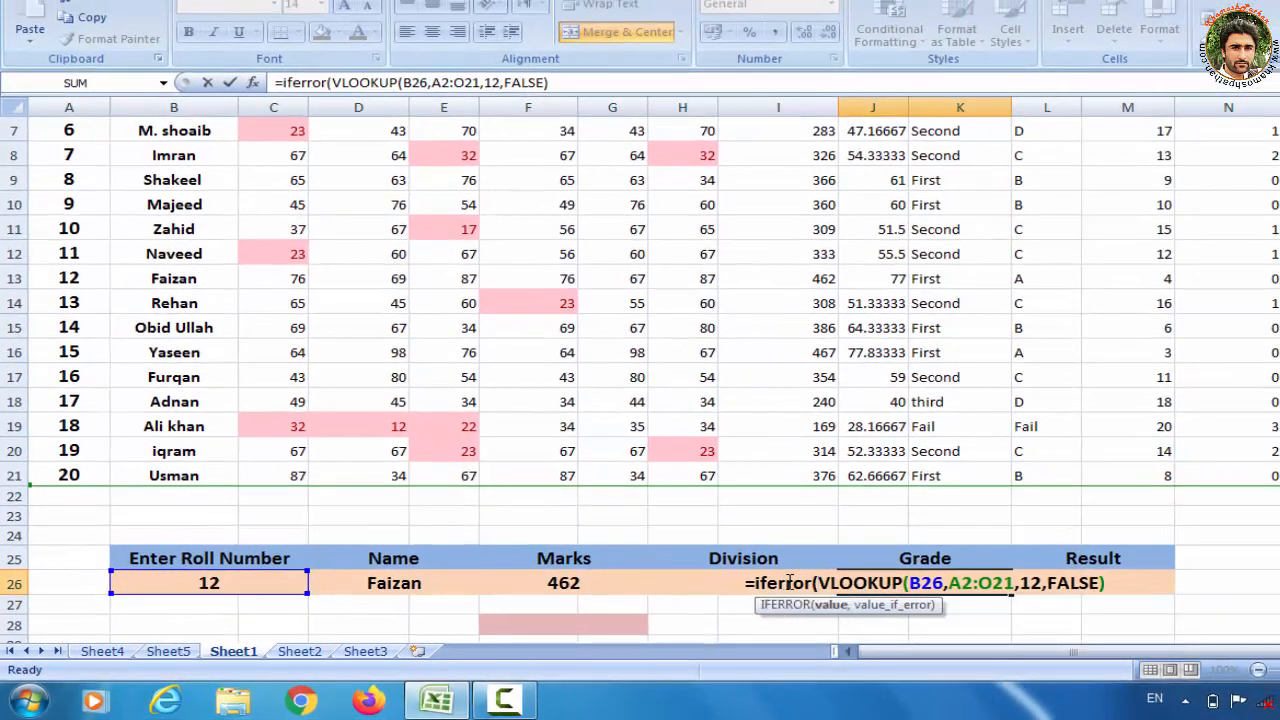
Step: Add an empty string as the error value in J26 and commit the formula =iferror(VLOOKUP(B26,A2:O21,12,FALSE),"")
click(1106, 583)
text(,)
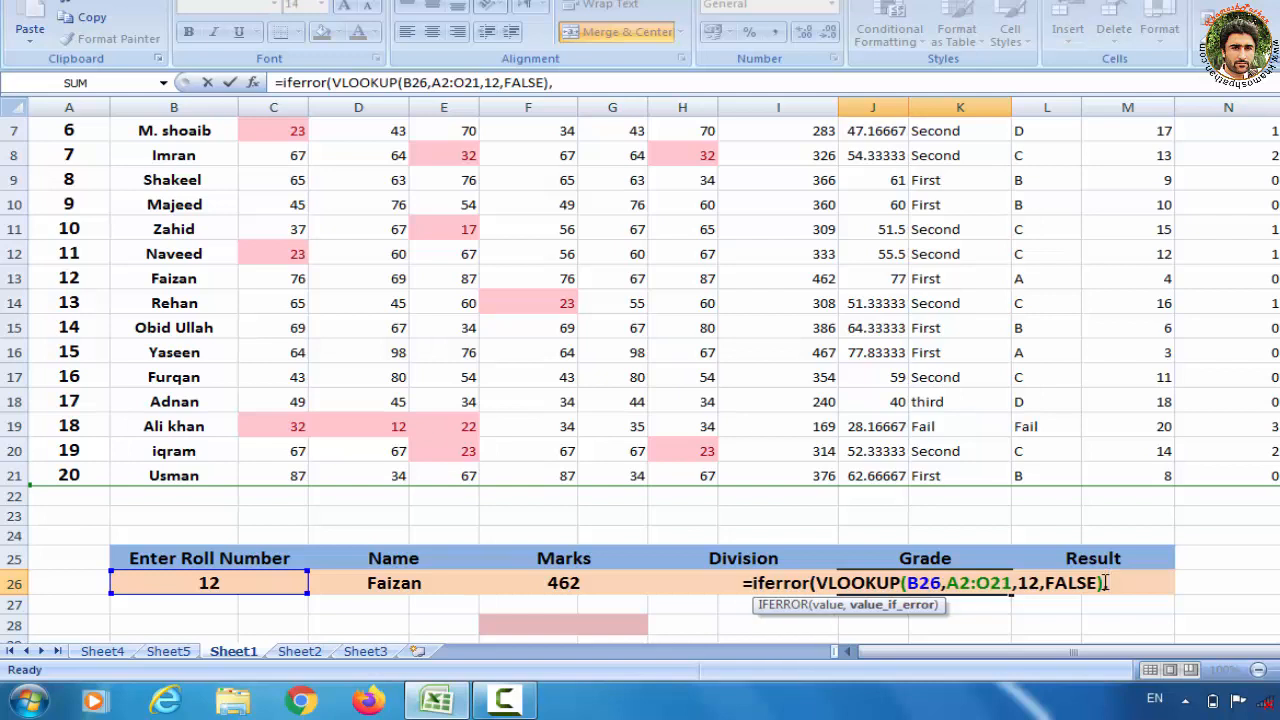
text( ")
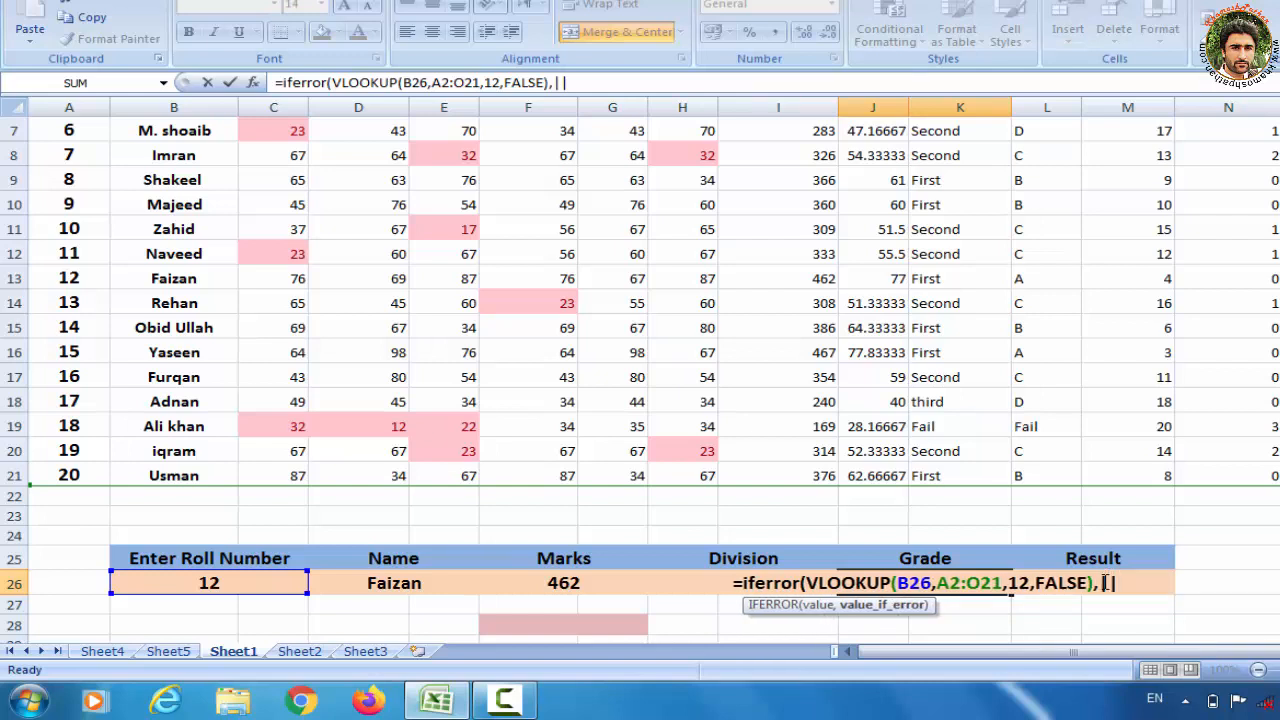
key(BackSpace)
key(BackSpace)
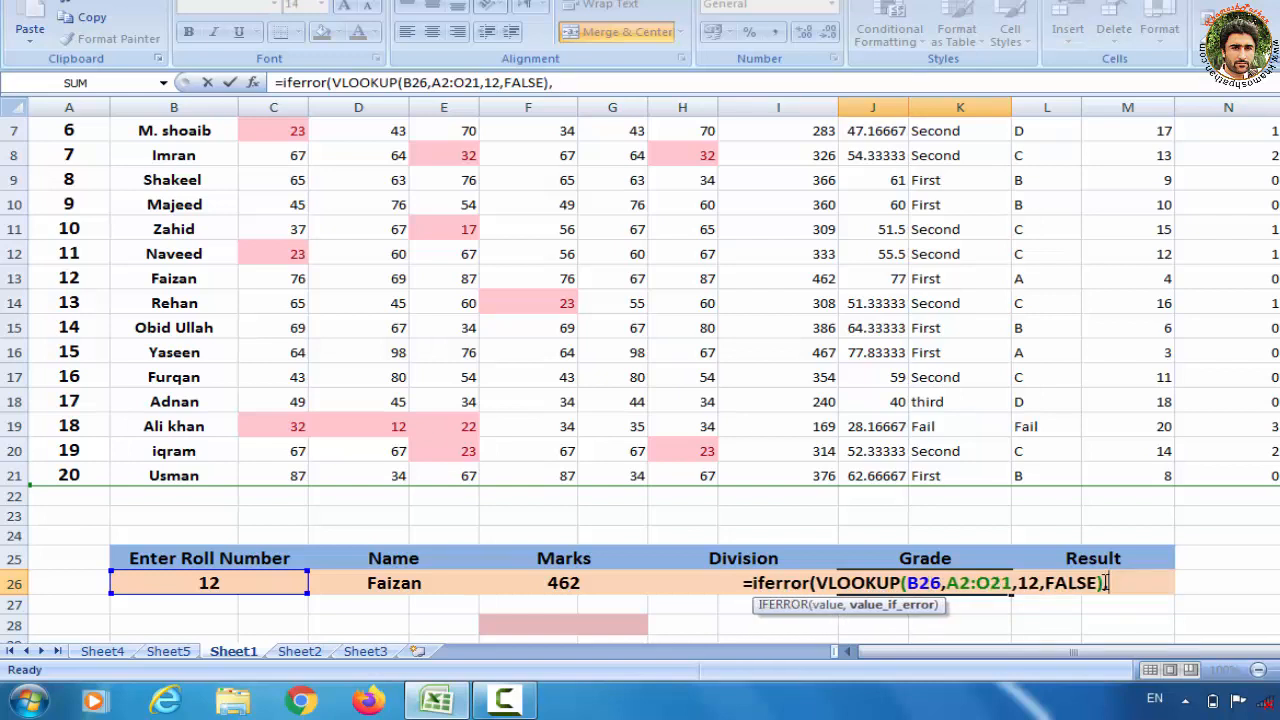
text("")
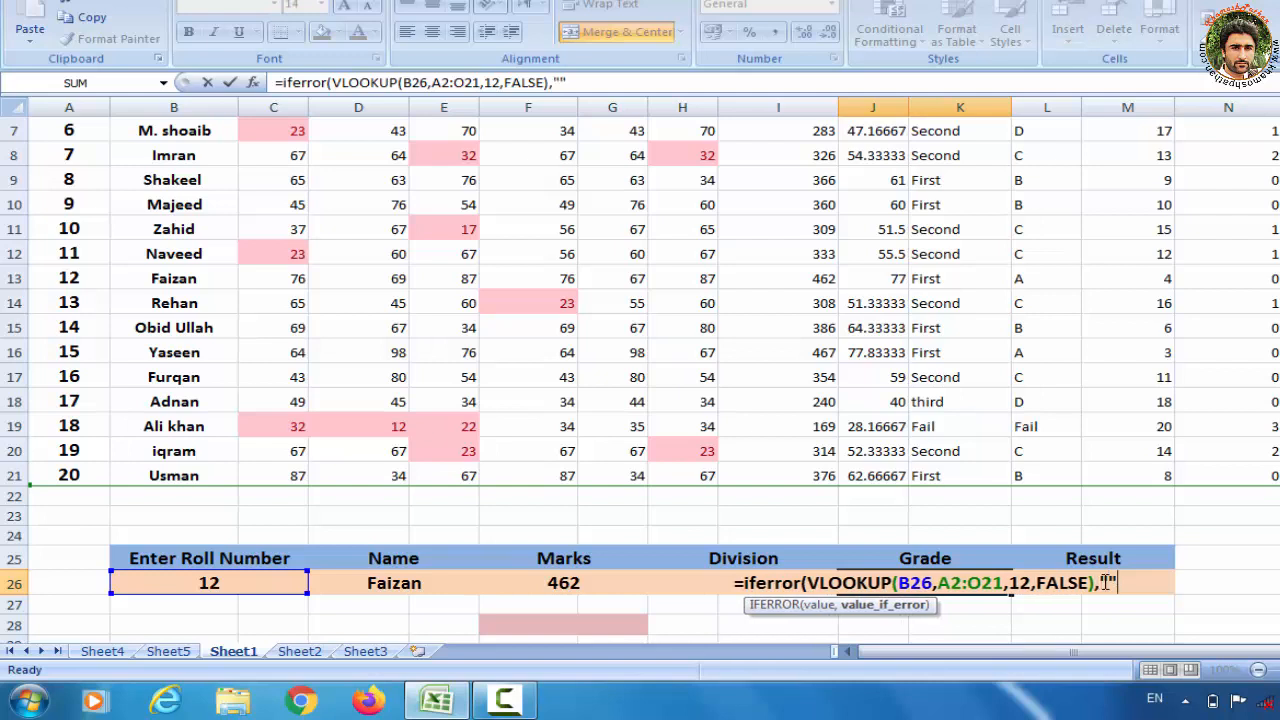
text())
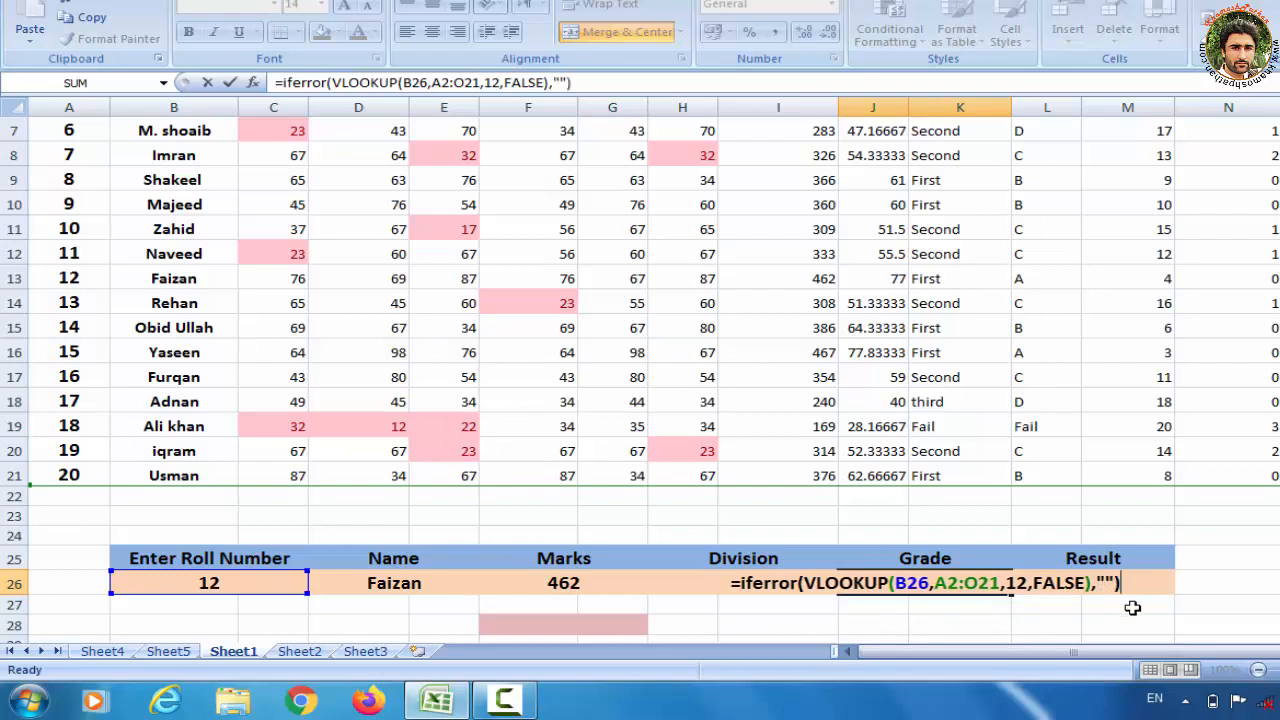
click(1131, 605)
Step: Insert iferror( before the VLOOKUP in Result cell L26
double_click(1117, 584)
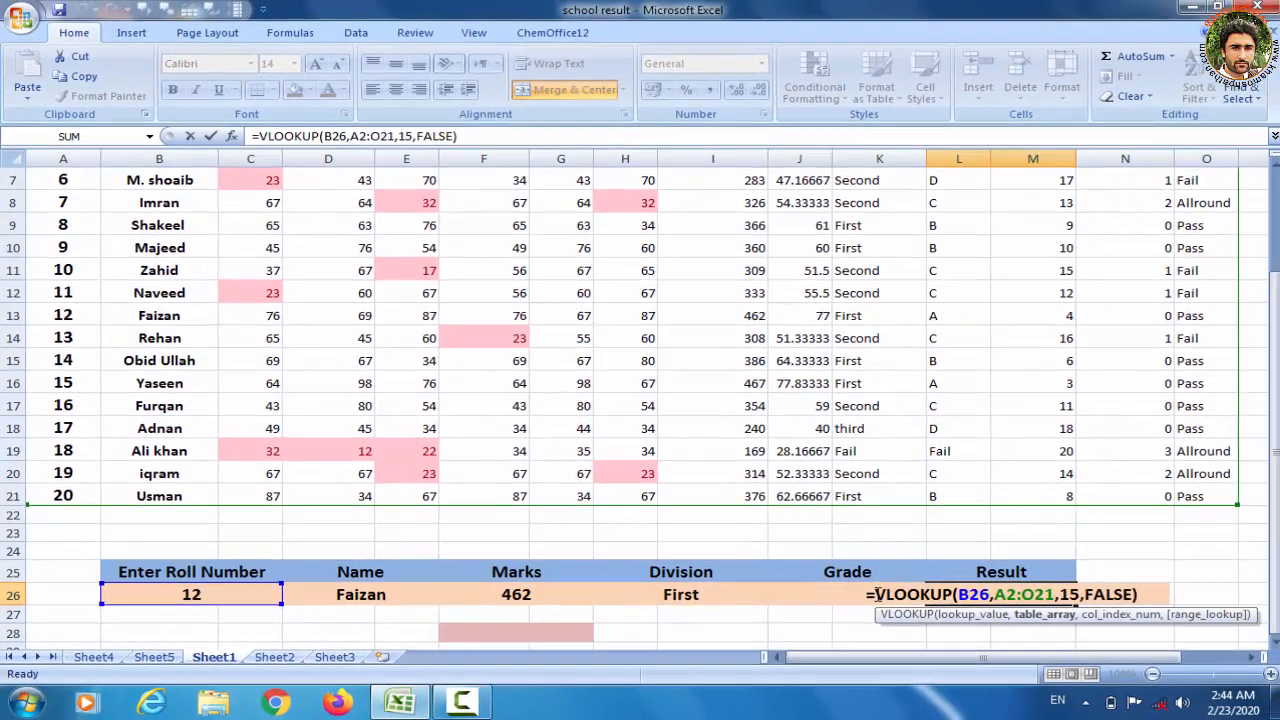
click(874, 594)
text(if)
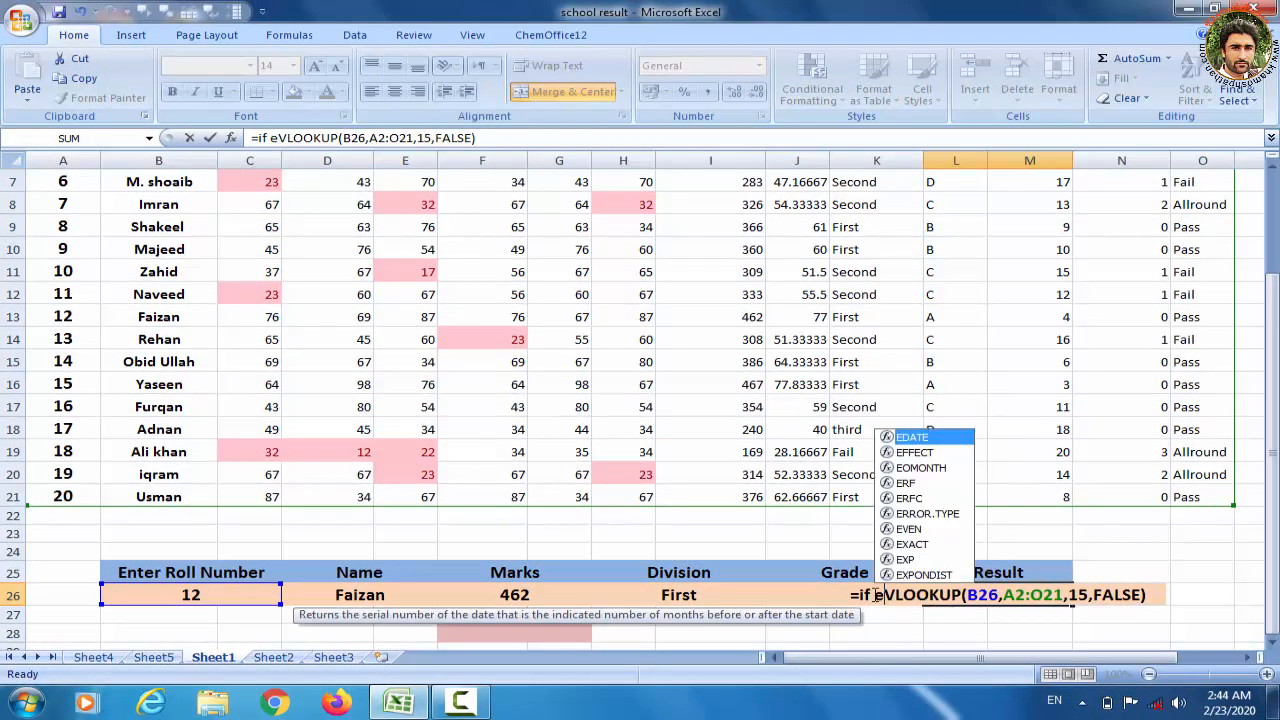
text(error)
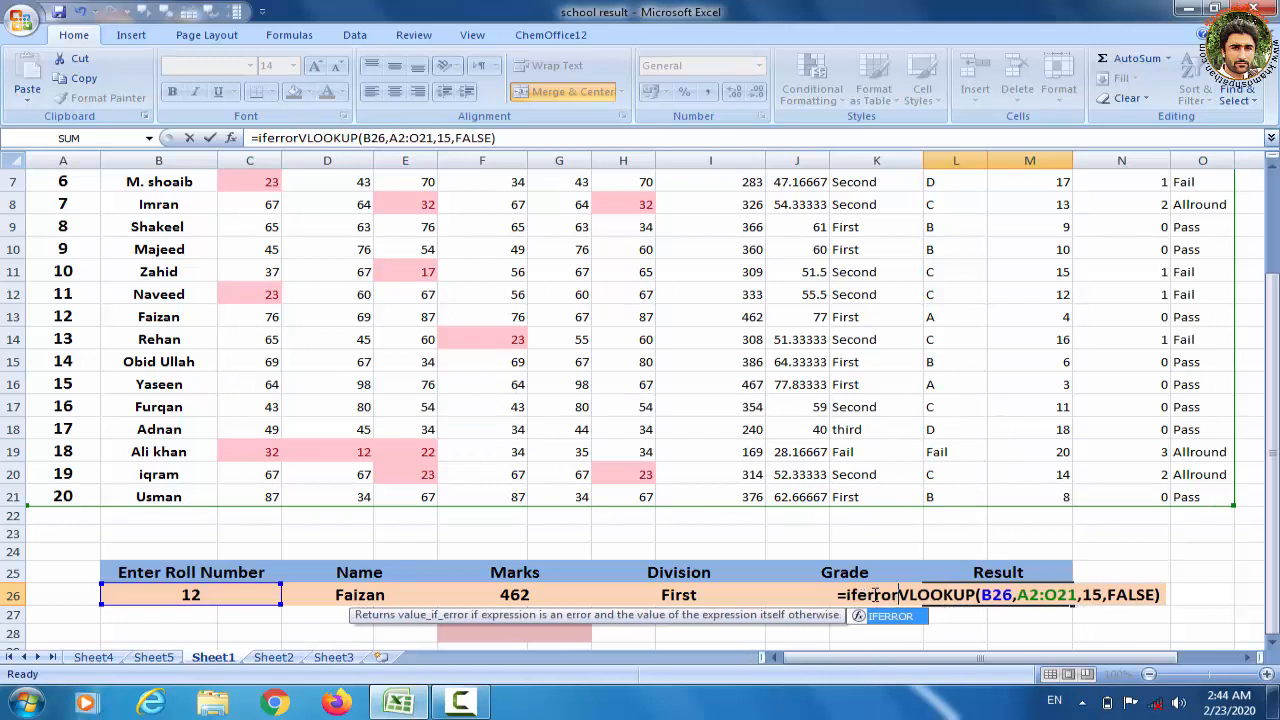
text(()
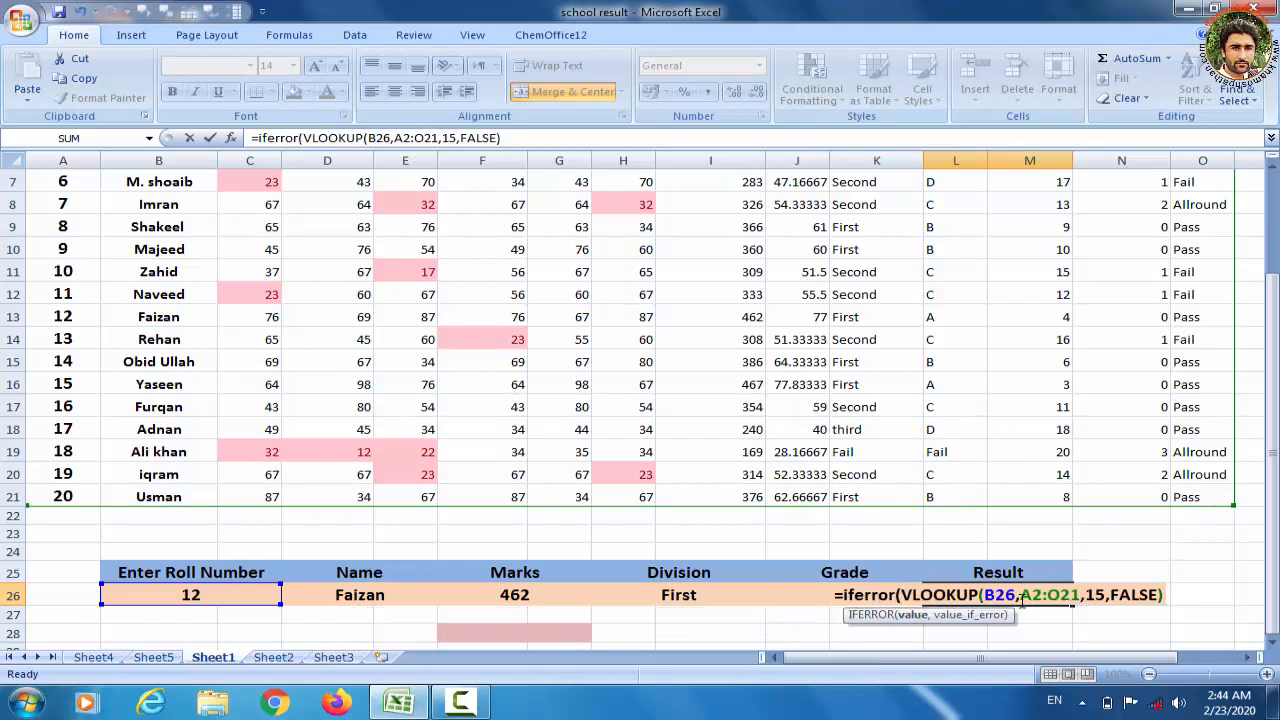
Step: Add an empty string as the error value in L26 and commit the formula =iferror(VLOOKUP(B26,A2:O21,15,FALSE),"")
click(1165, 597)
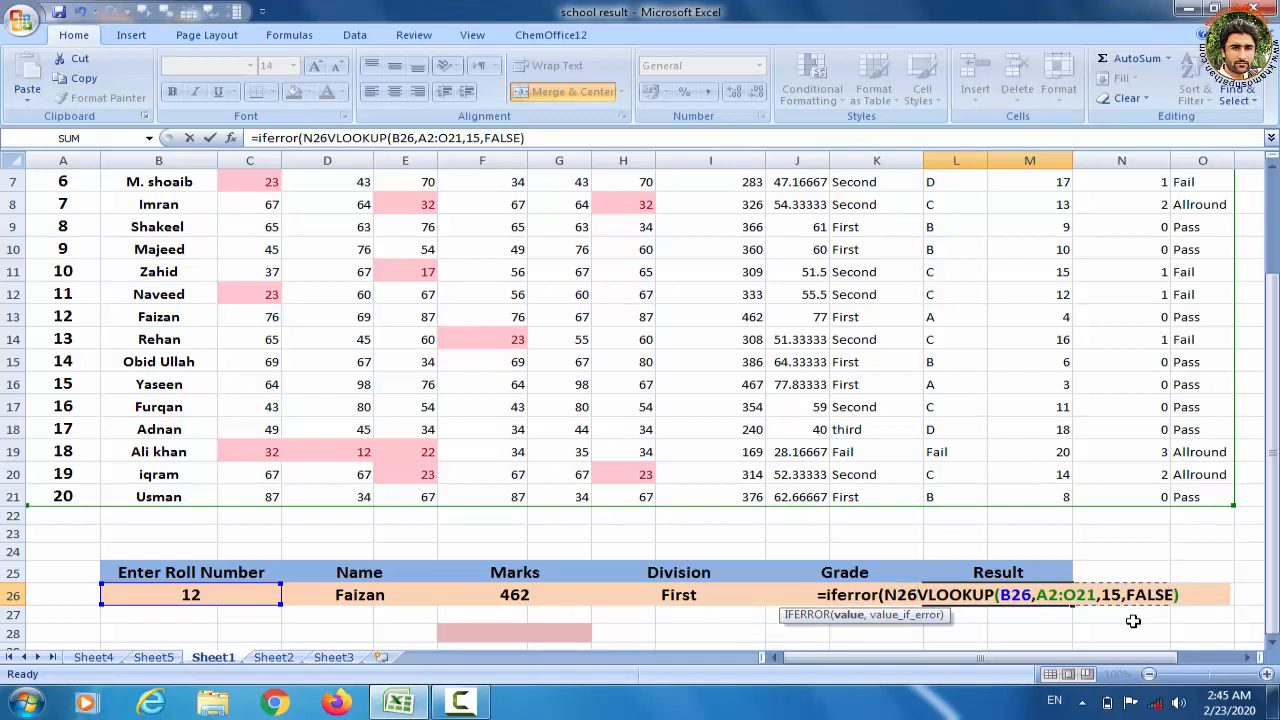
key(BackSpace)
key(BackSpace)
key(BackSpace)
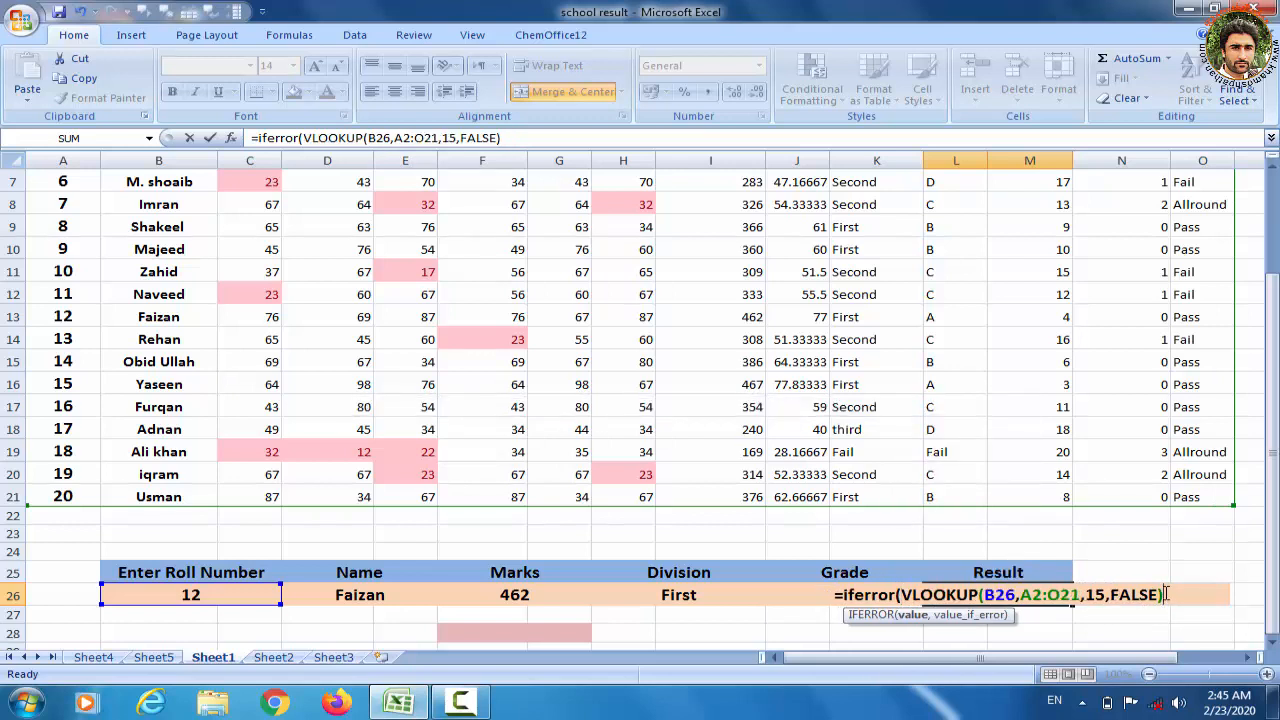
text(,)
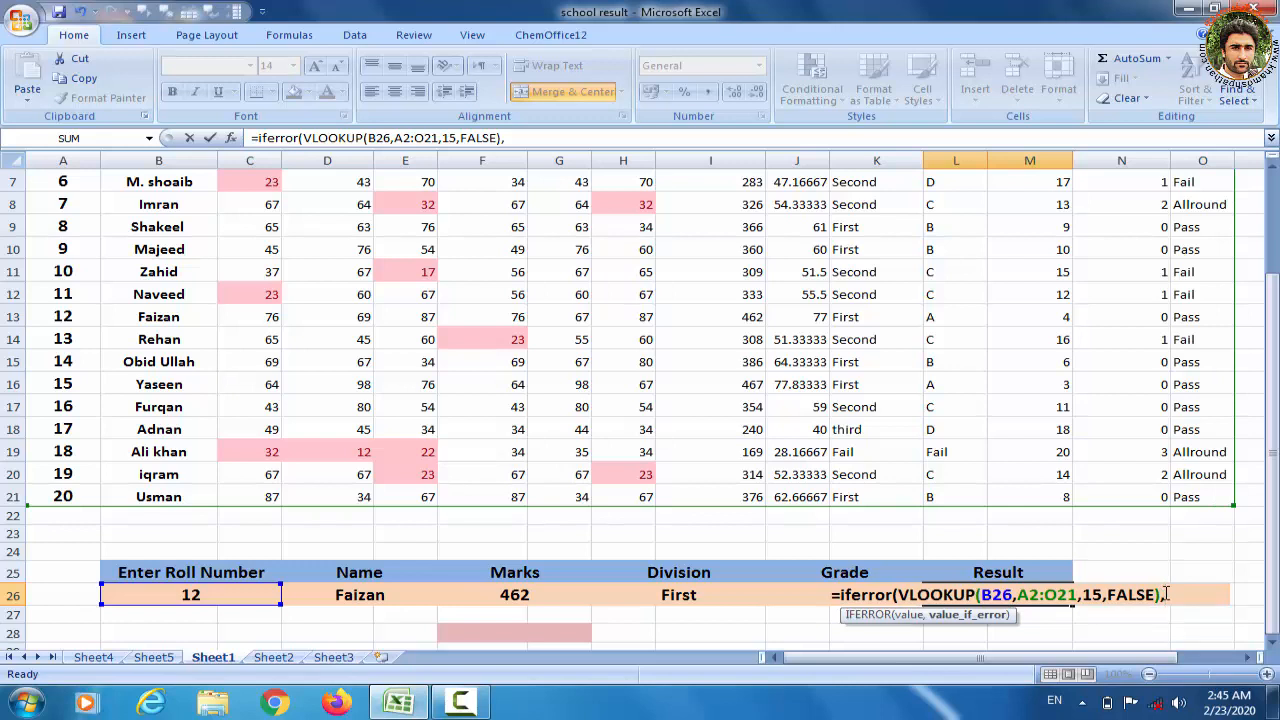
text("")
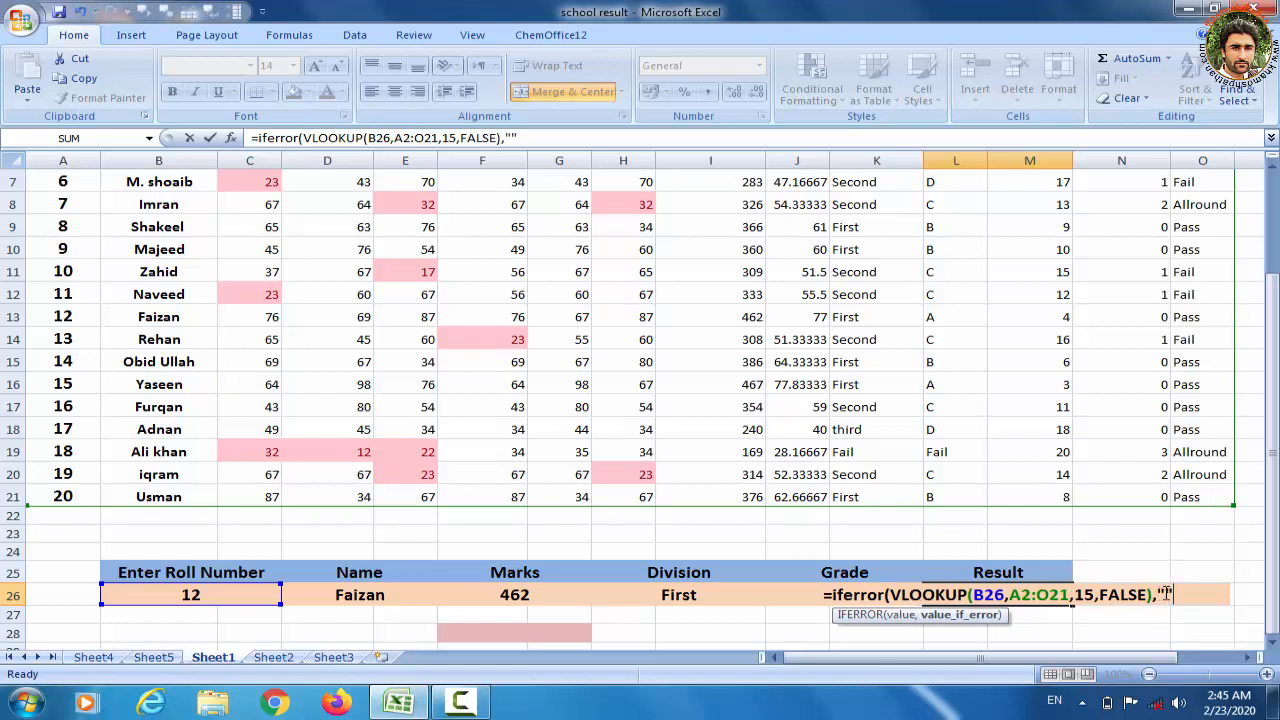
text())
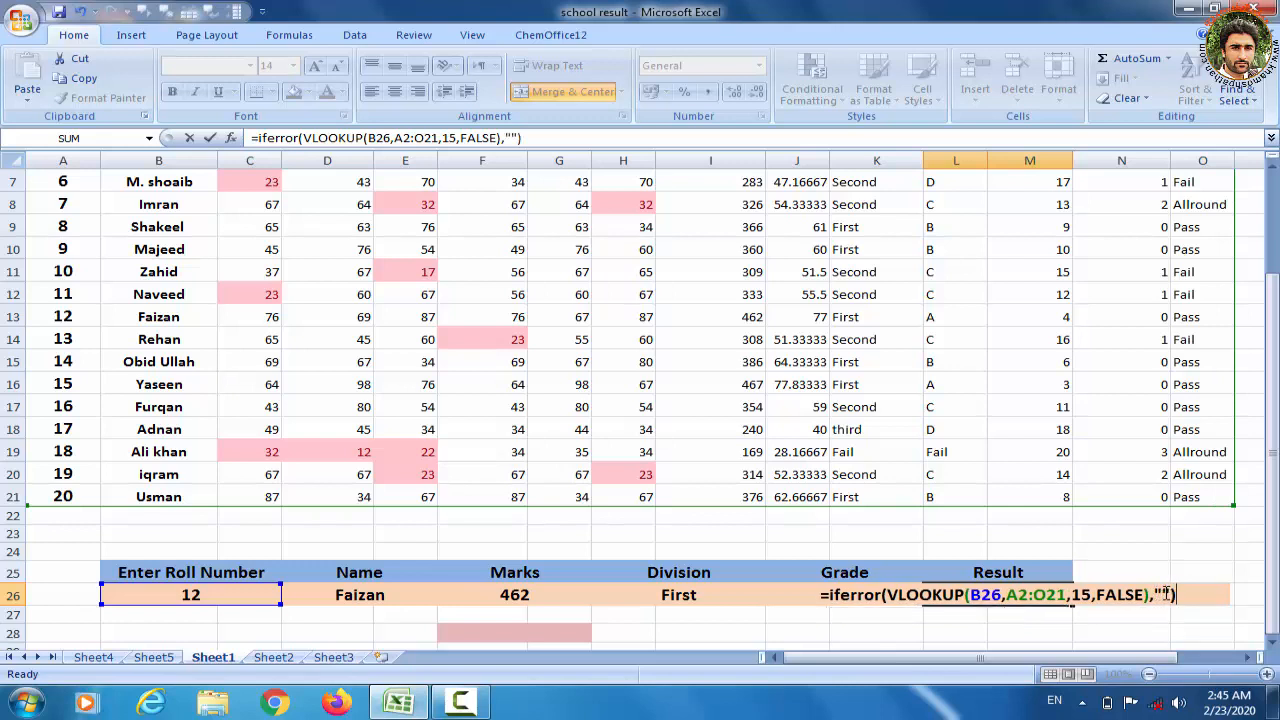
click(958, 618)
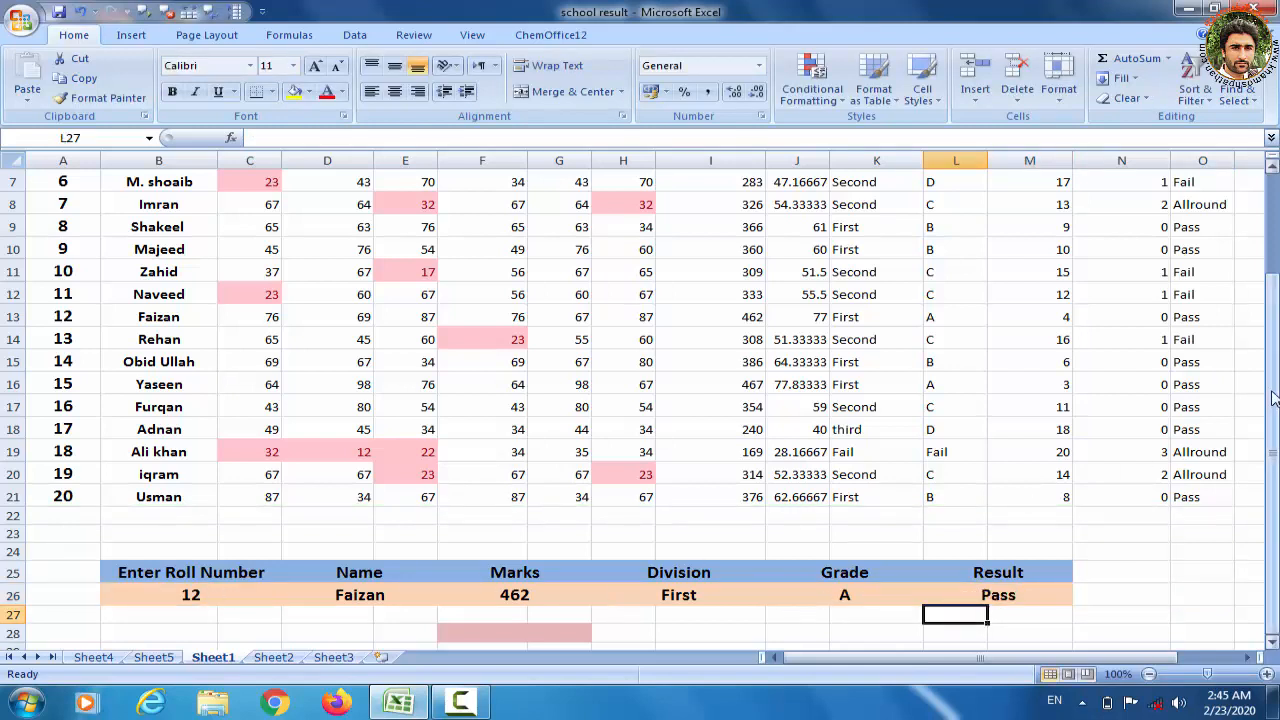
Step: Test the lookup by entering roll number 20 and then 21 in cell B26
click(195, 594)
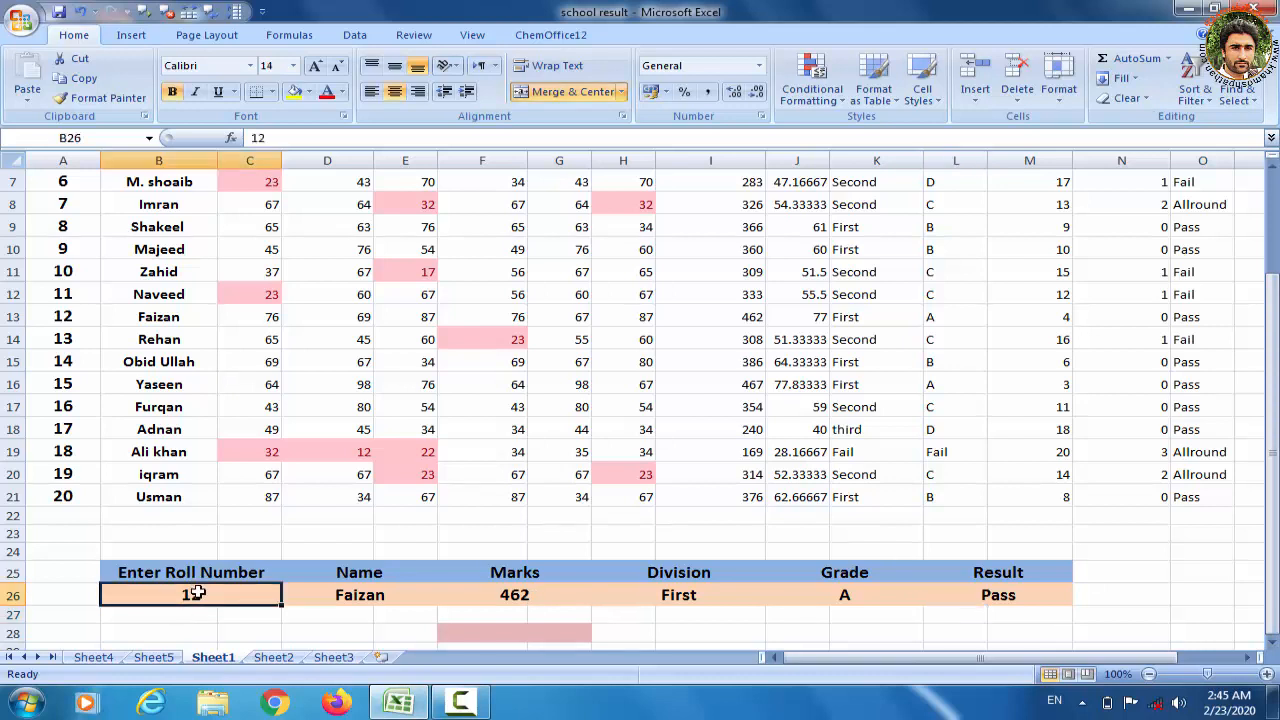
text(20)
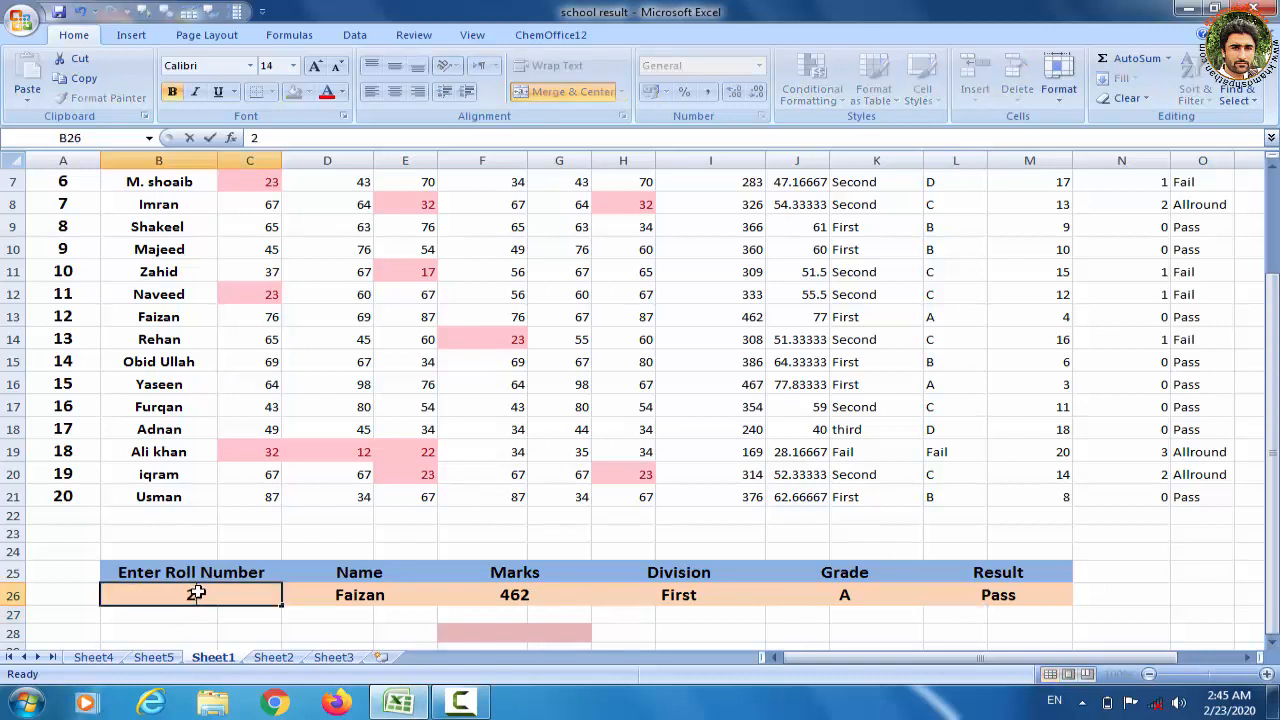
key(Return)
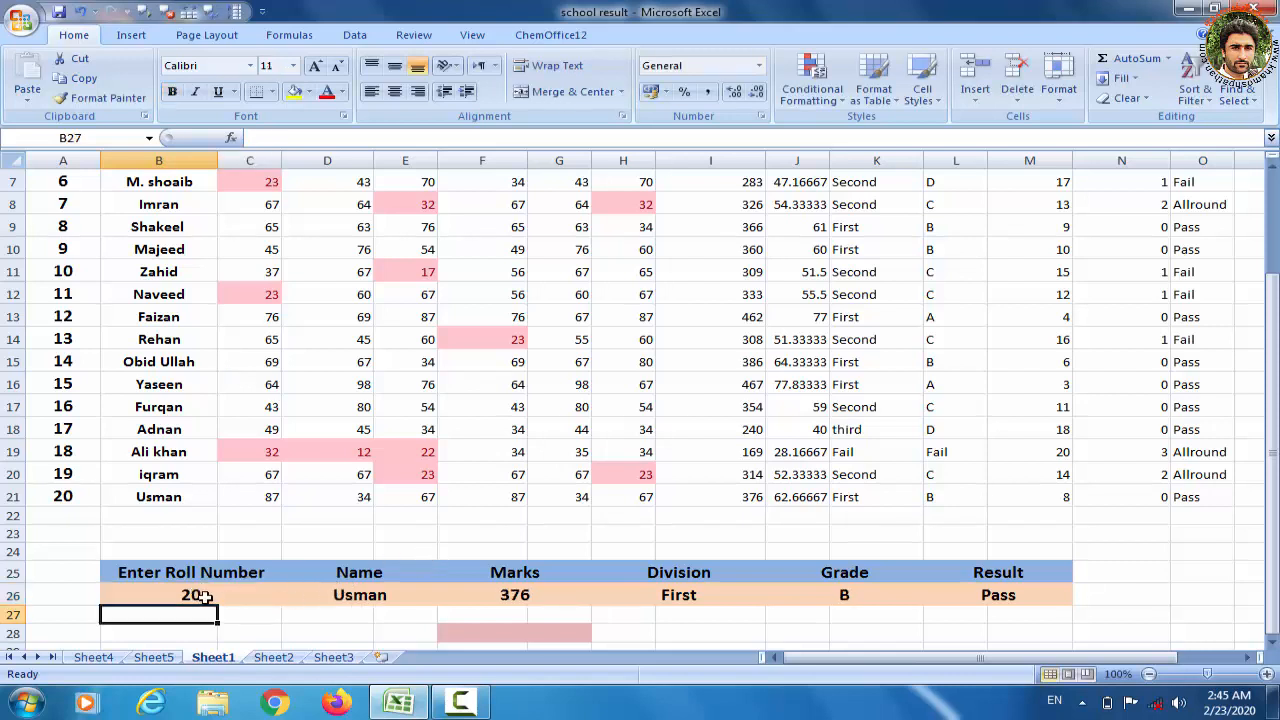
click(203, 596)
text(21)
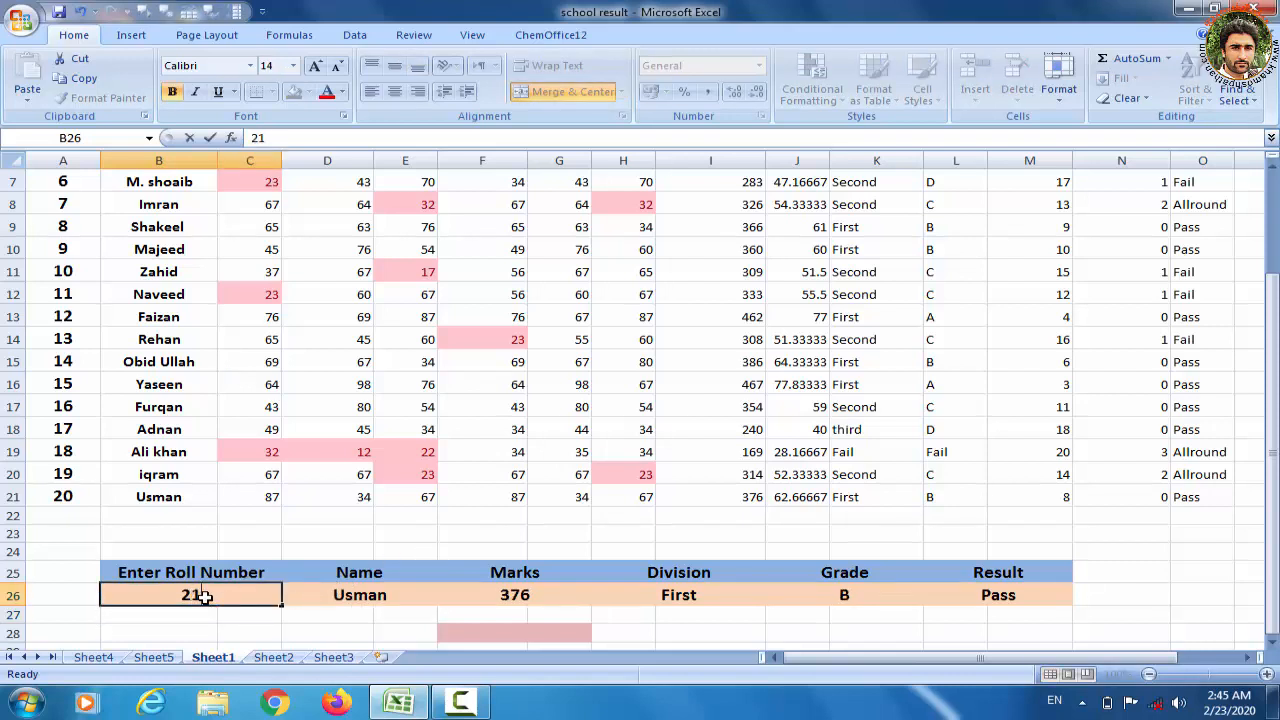
key(Return)
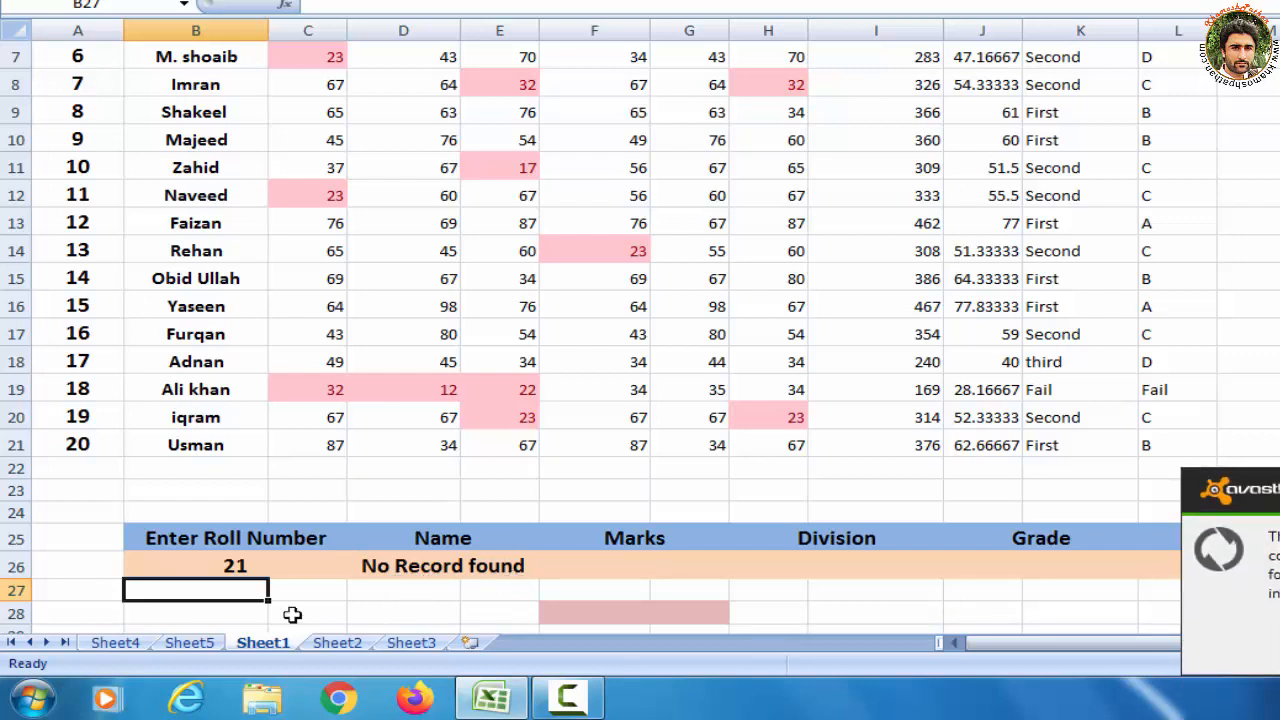
Step: Test the lookup again with roll number 22 and then 10 in cell B26
click(234, 564)
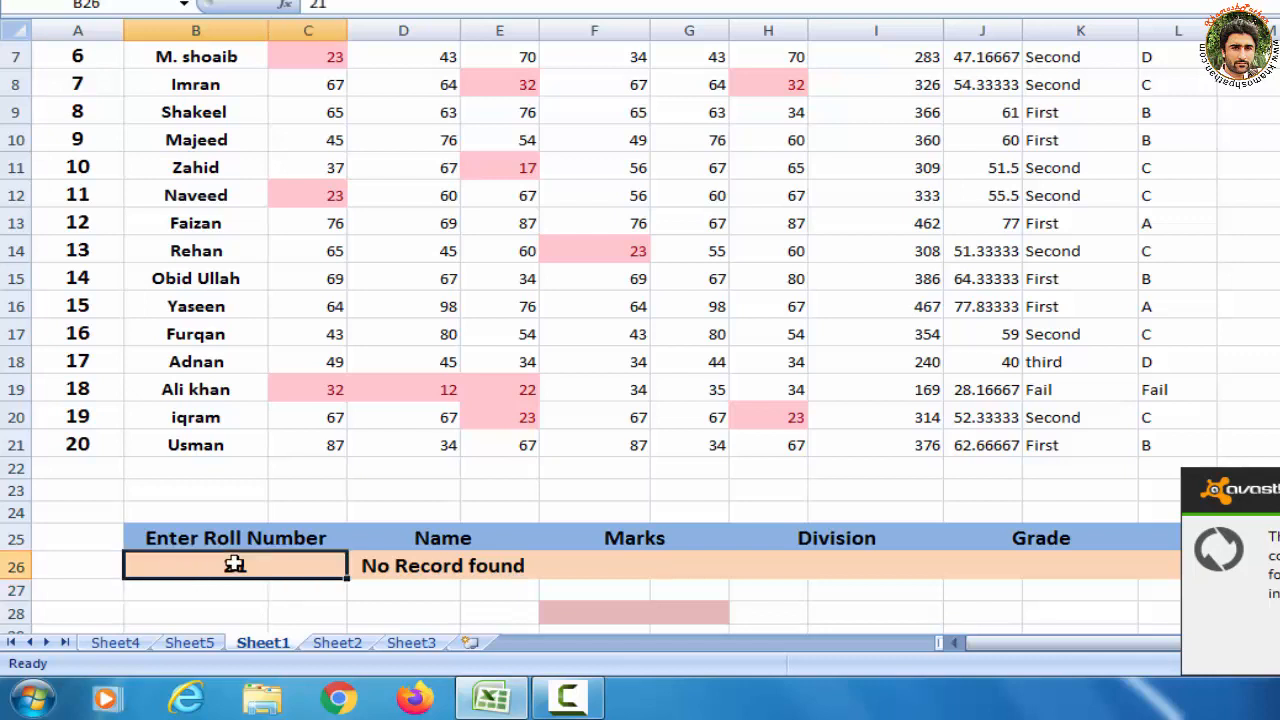
text(22)
key(Return)
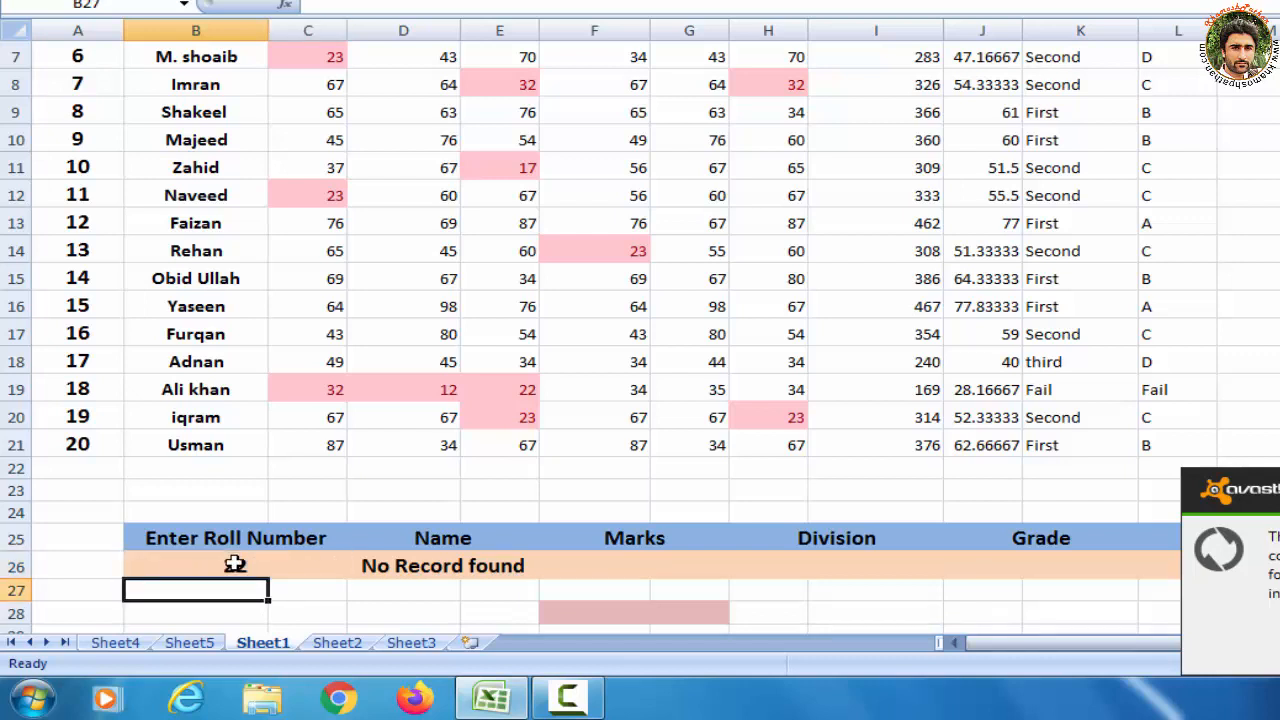
click(234, 564)
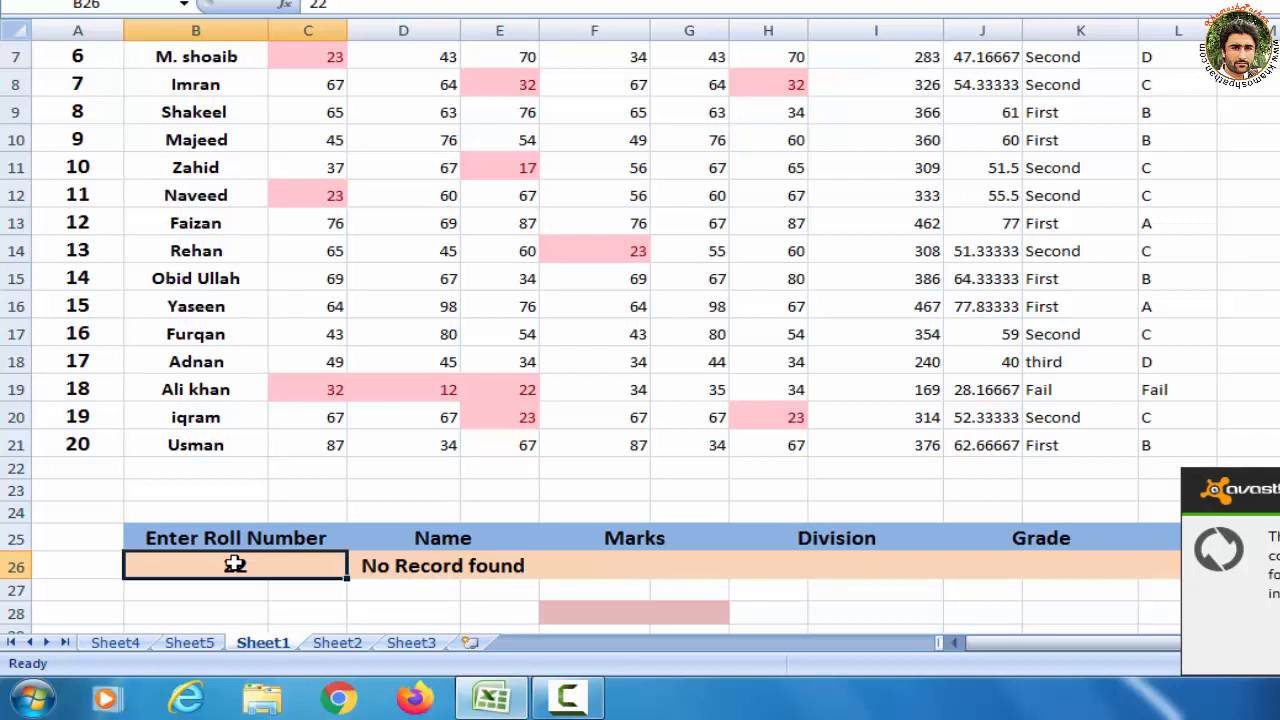
text(10)
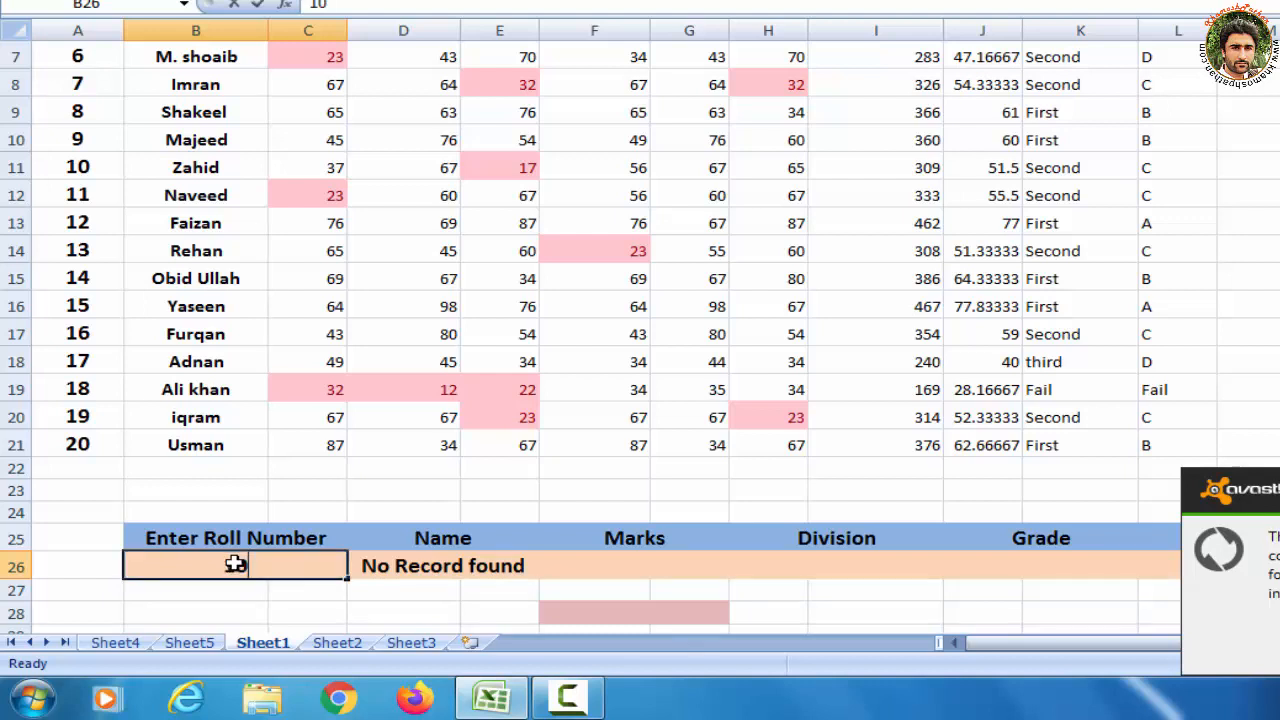
key(Return)
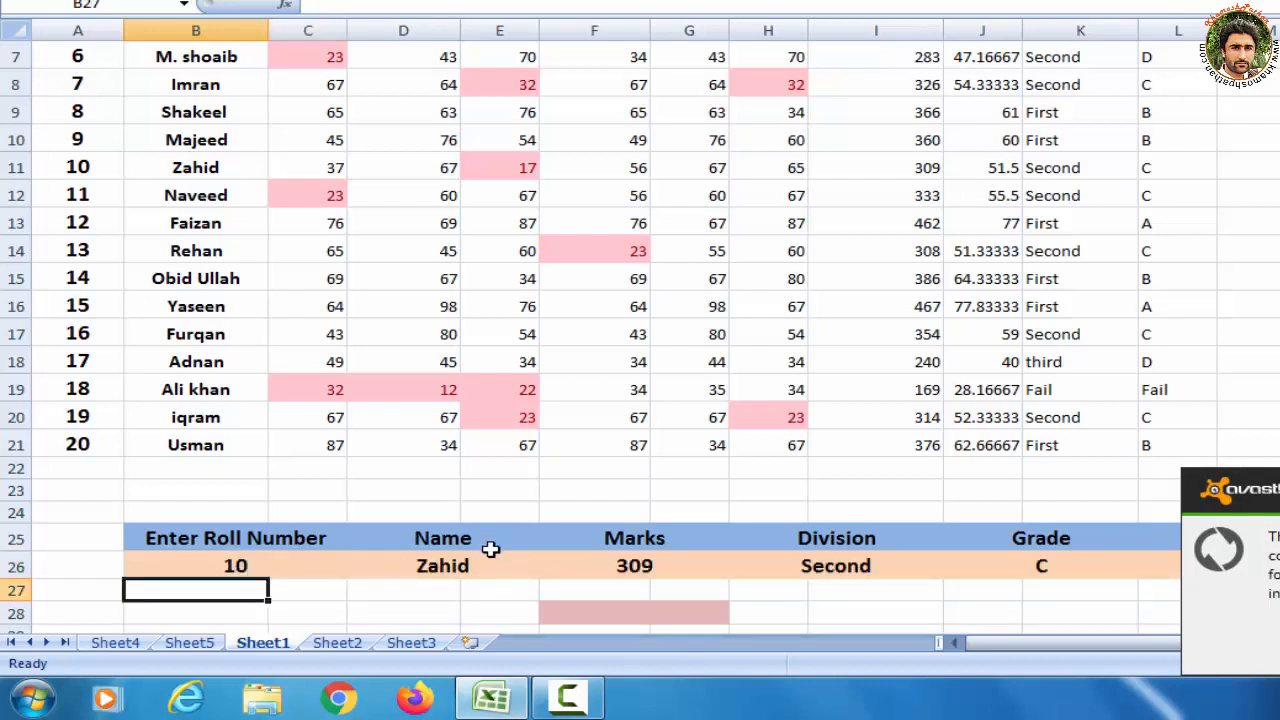
Step: Replace the roll number in cell B26 with 30
double_click(224, 565)
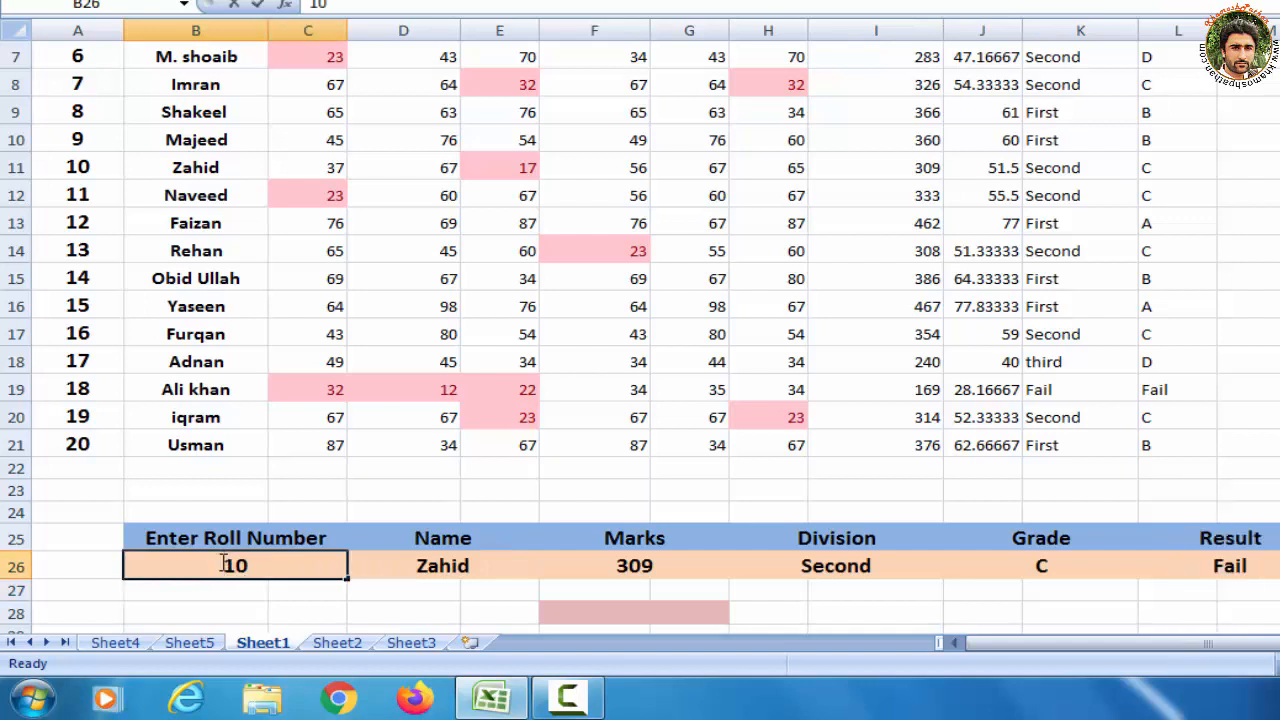
key(End)
key(BackSpace)
key(BackSpace)
text(30)
key(Return)
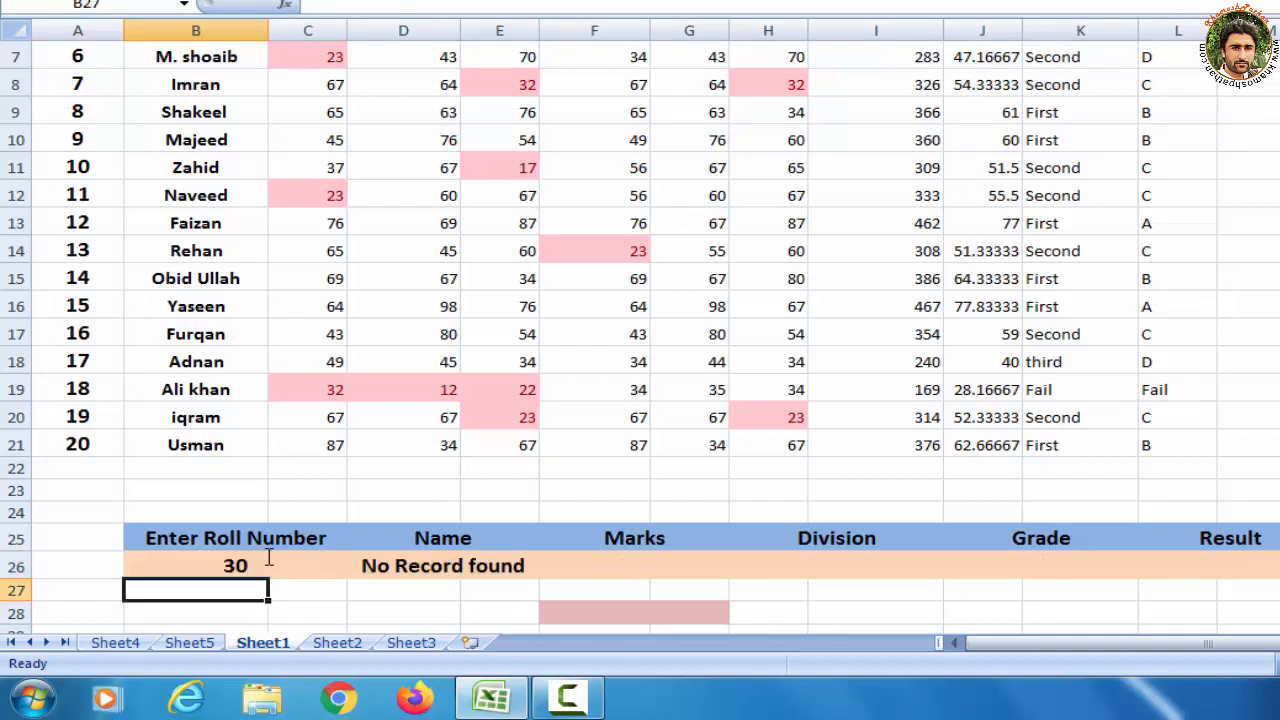